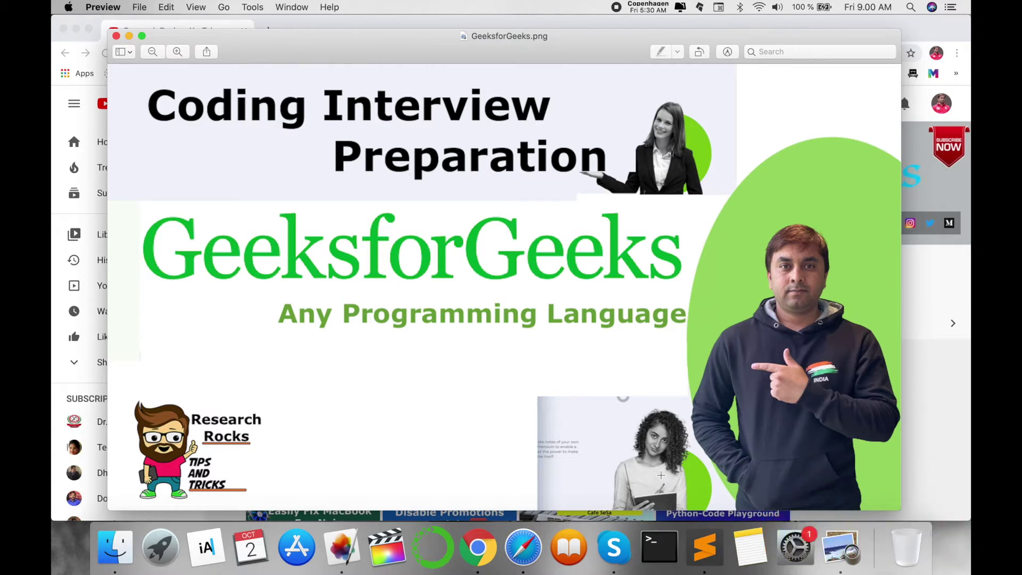
- Bring the Research Rocks YouTube channel in Chrome in front of the GeeksforGeeks.png Preview image
left_click(963, 482)
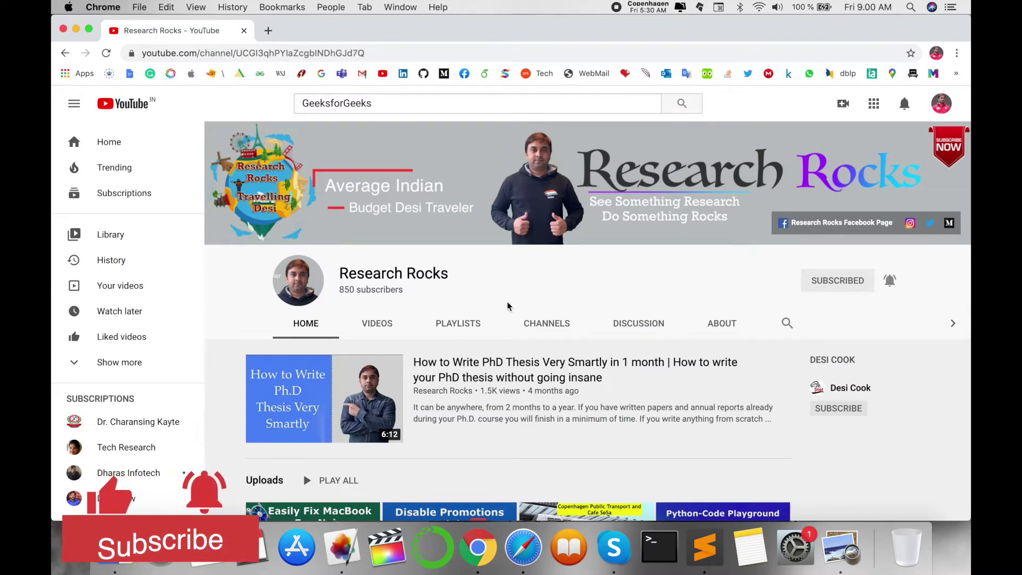
- In a new tab, search Google for 'geeksforgeeks' using the autocomplete suggestion
key("super+t")
left_click(502, 366)
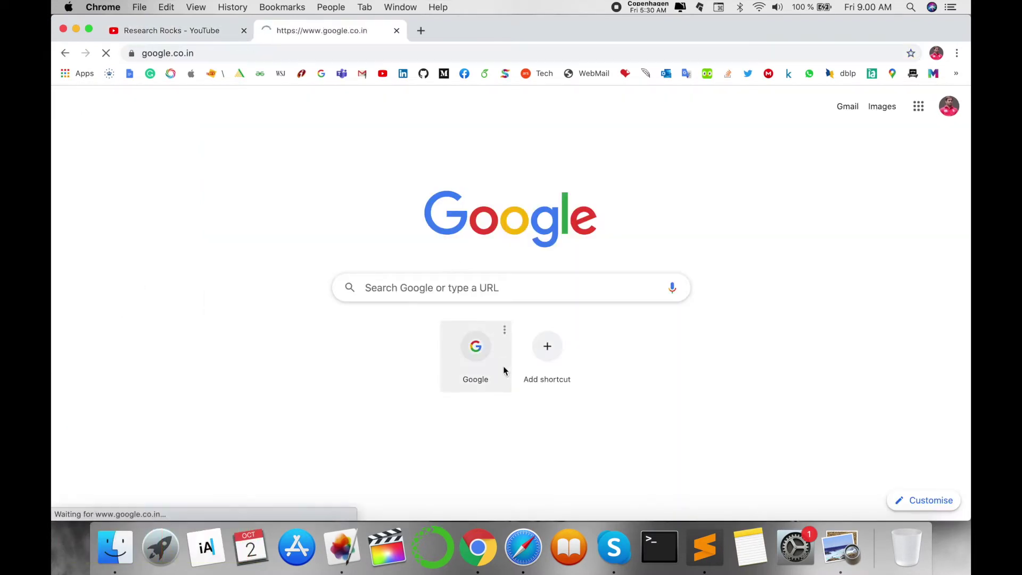
type("g")
key("Down")
key("Down")
key("Down")
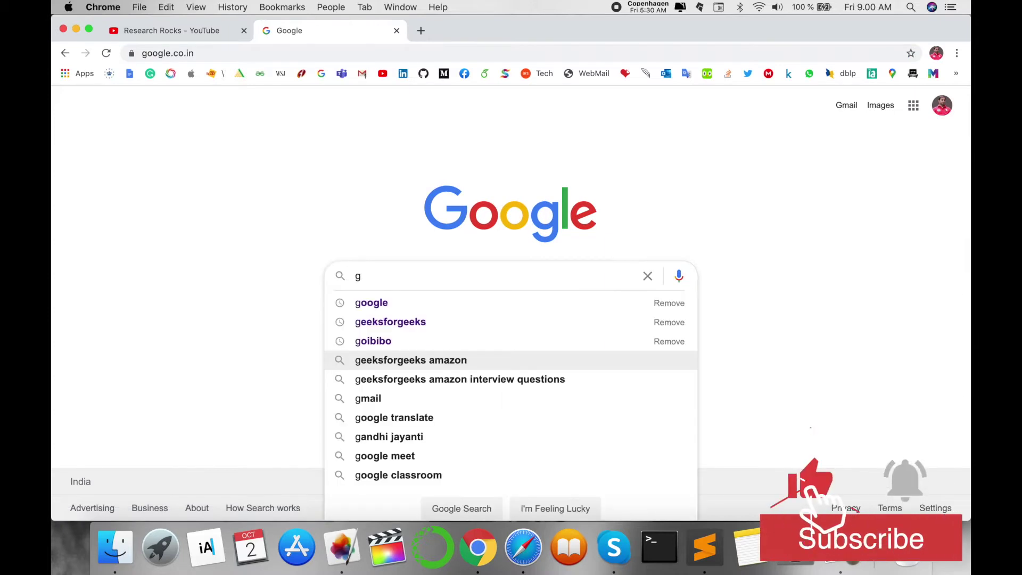
key("Up")
key("Up")
key("Return")
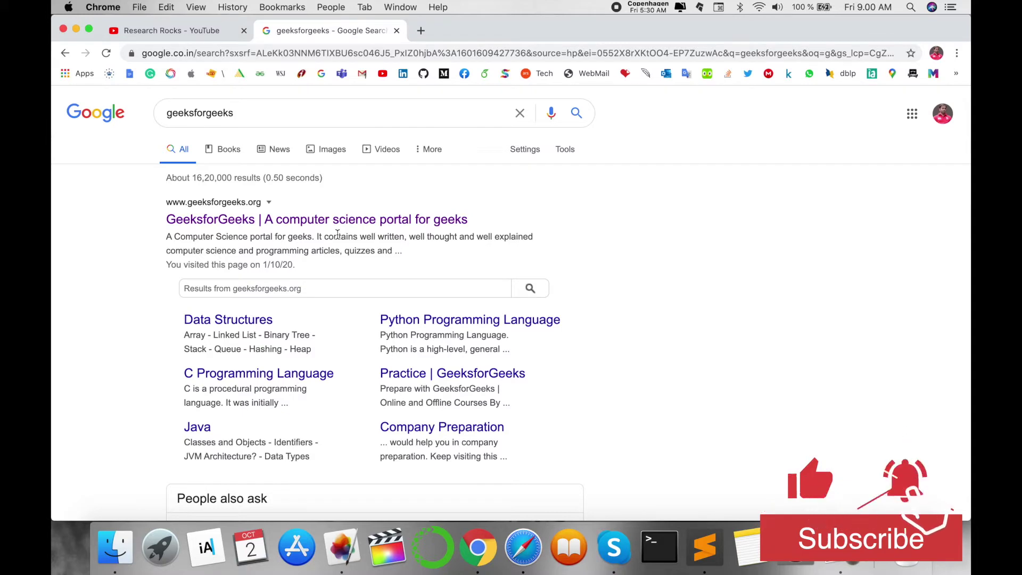
- Open the GeeksforGeeks homepage from the results and browse its featured articles and topic list
left_click(254, 219)
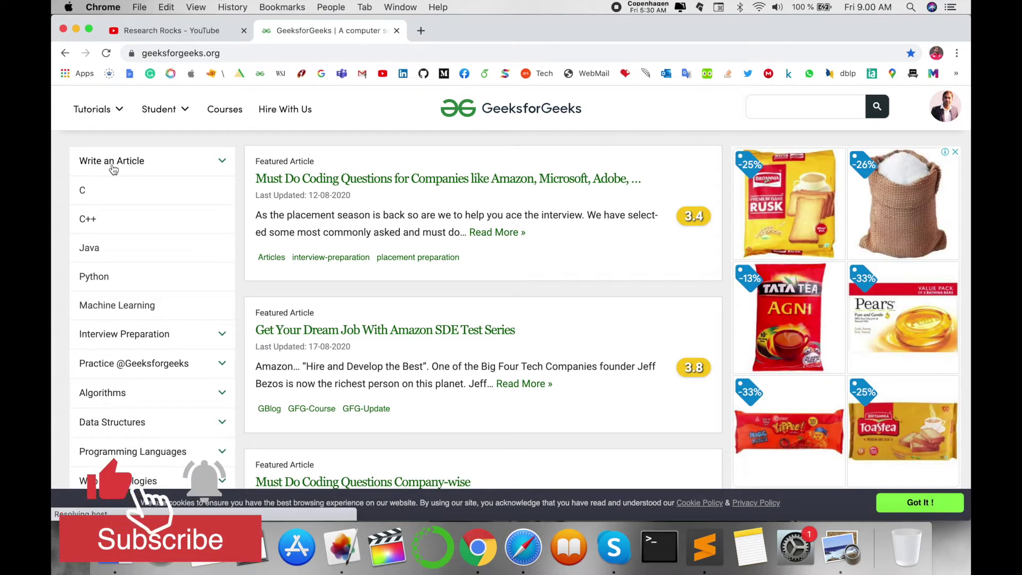
scroll(100, 237, "down", 1)
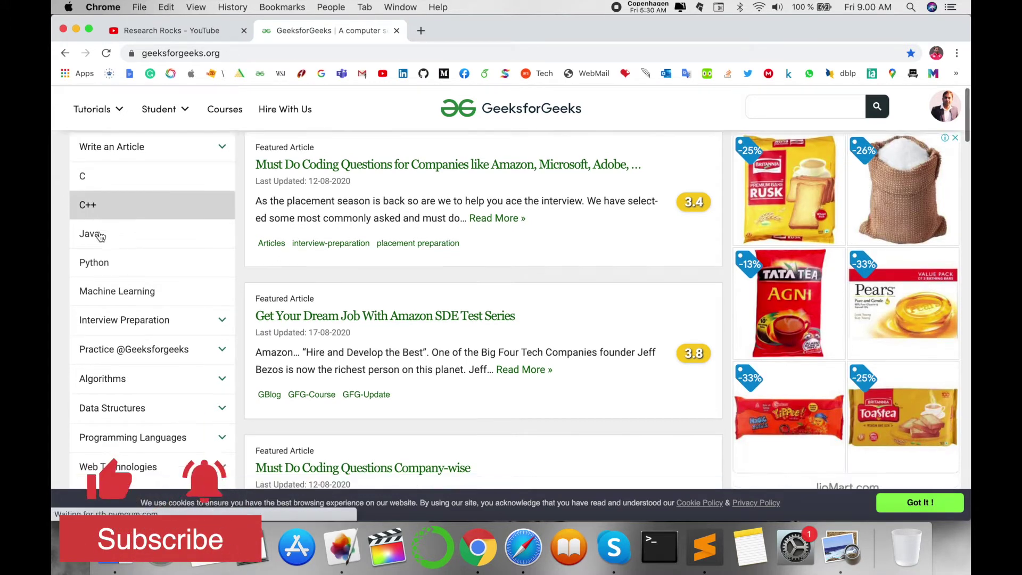
scroll(101, 235, "down", 2)
scroll(103, 232, "down", 2)
scroll(111, 239, "down", 1)
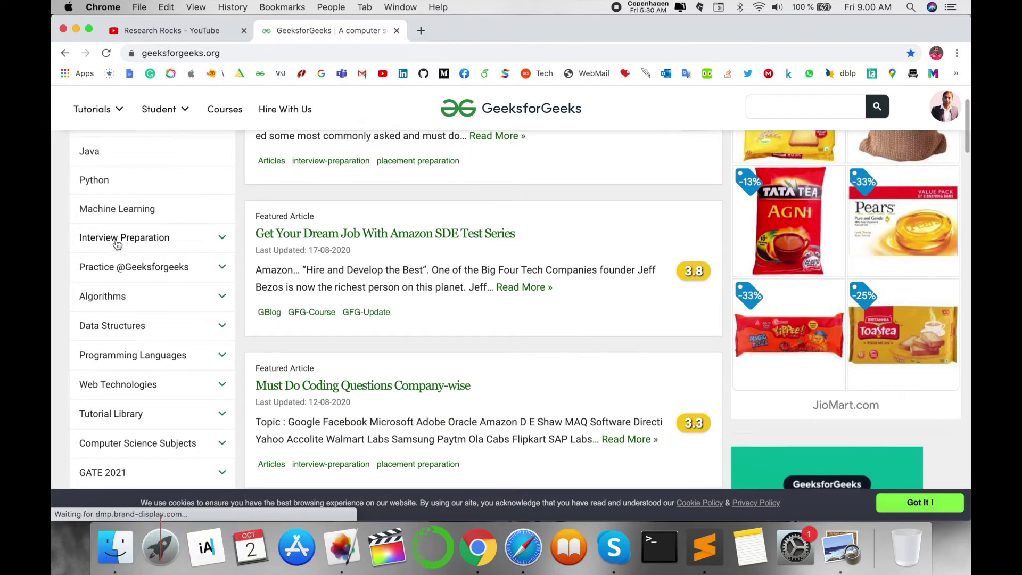
scroll(119, 268, "down", 1)
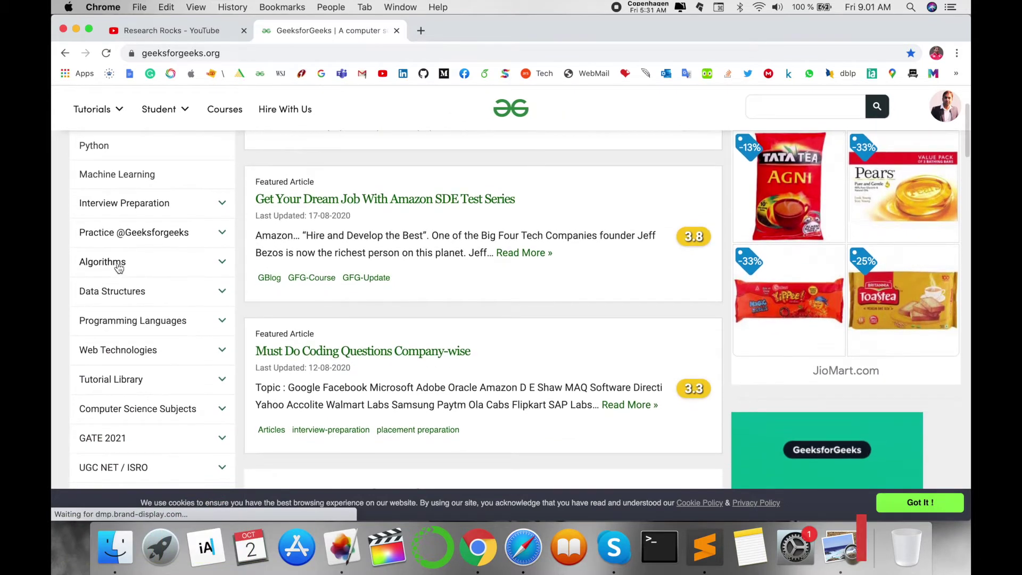
scroll(119, 268, "down", 1)
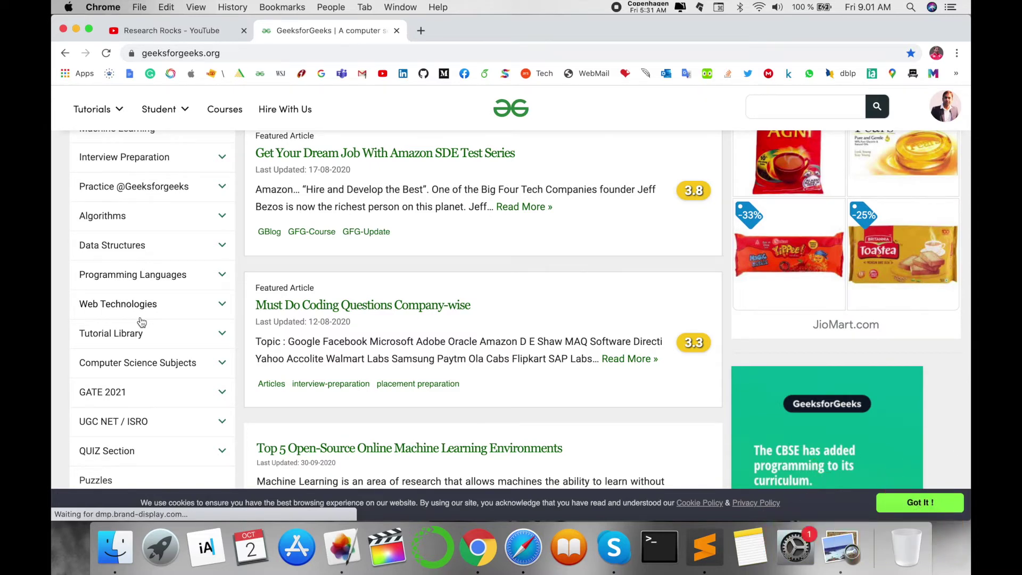
scroll(141, 322, "up", 4)
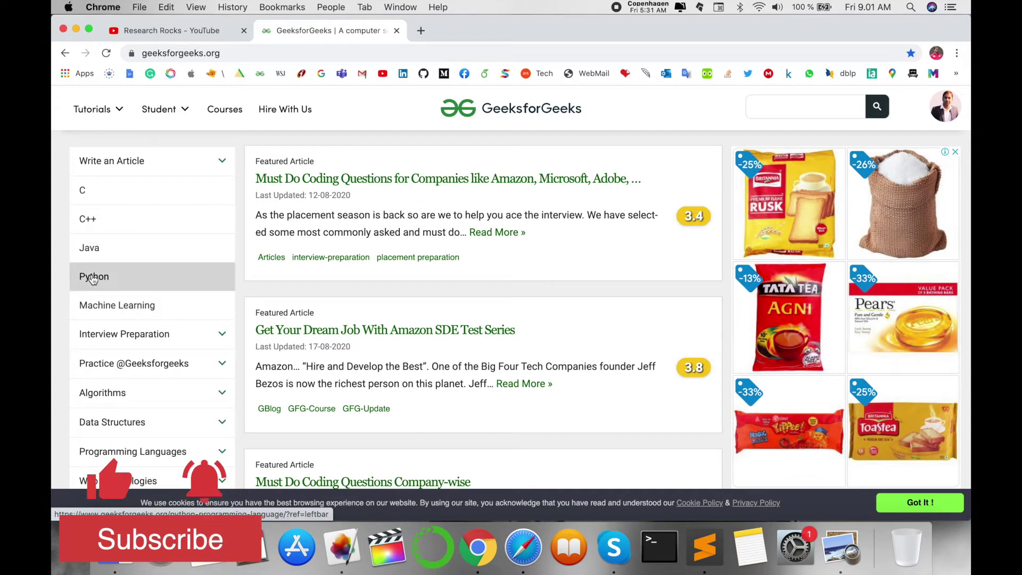
- Open the Python tutorial from the sidebar and scroll down to its list of Python facts
left_click(124, 283)
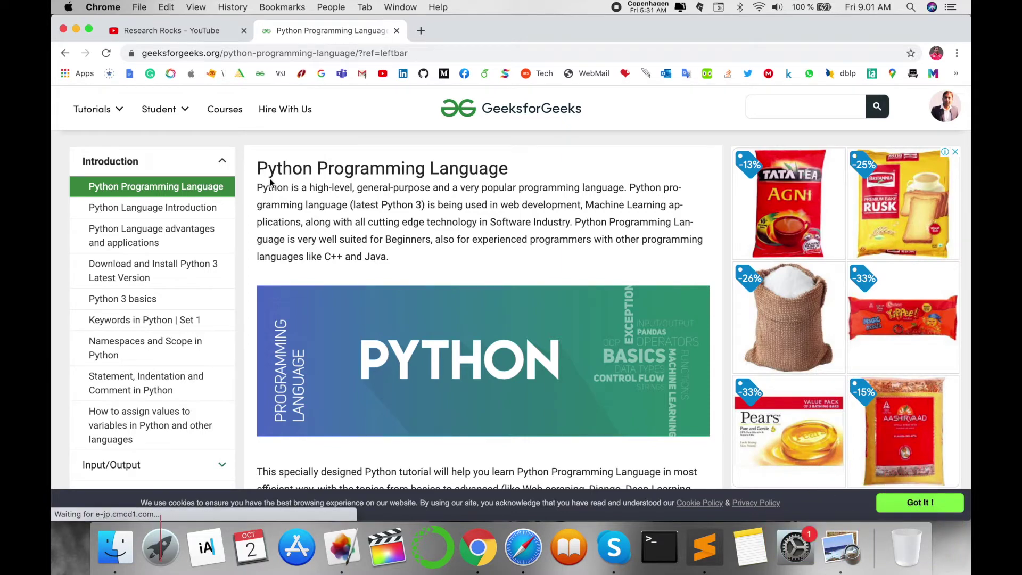
scroll(389, 223, "down", 5)
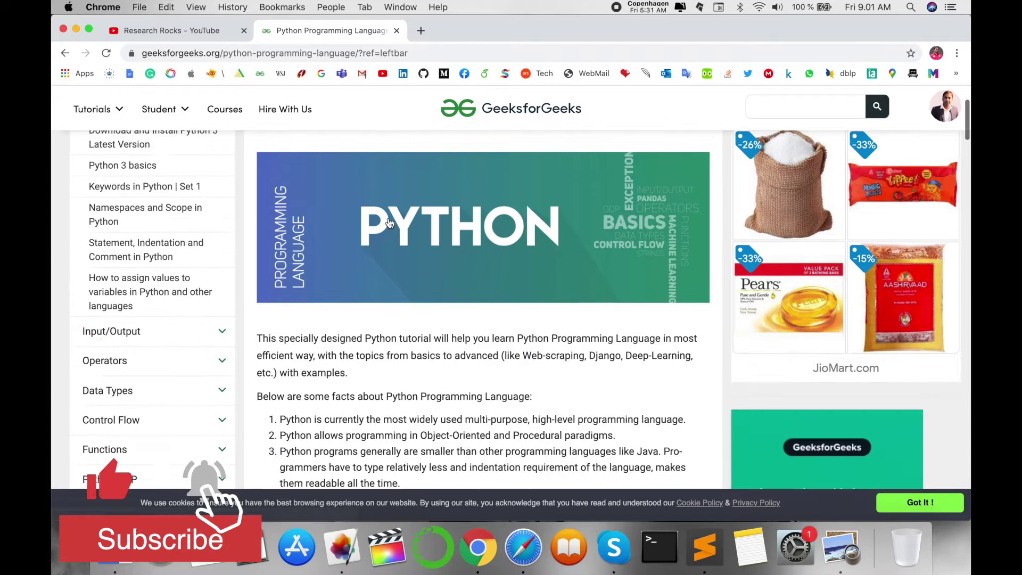
scroll(390, 223, "down", 2)
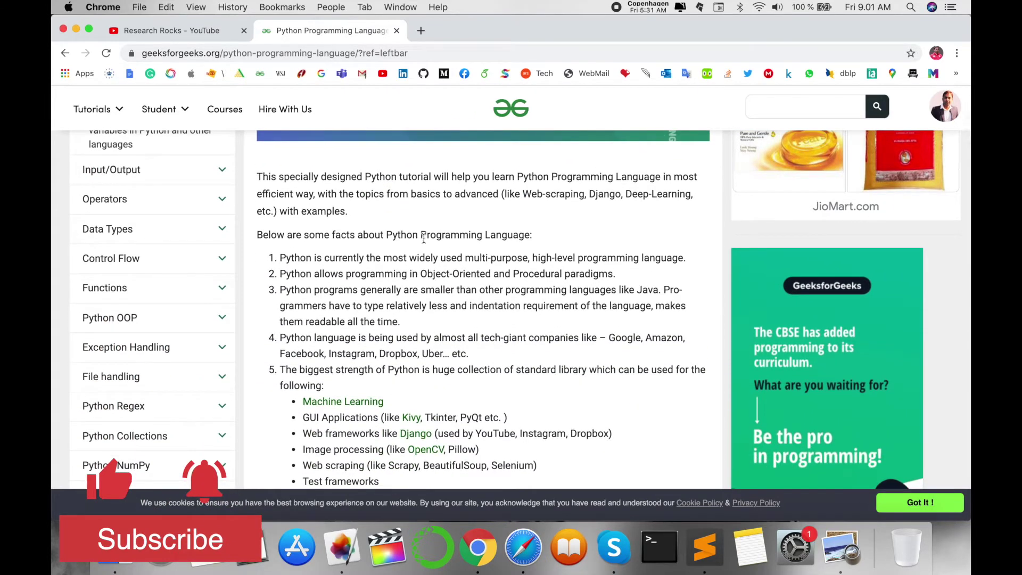
scroll(394, 253, "down", 3)
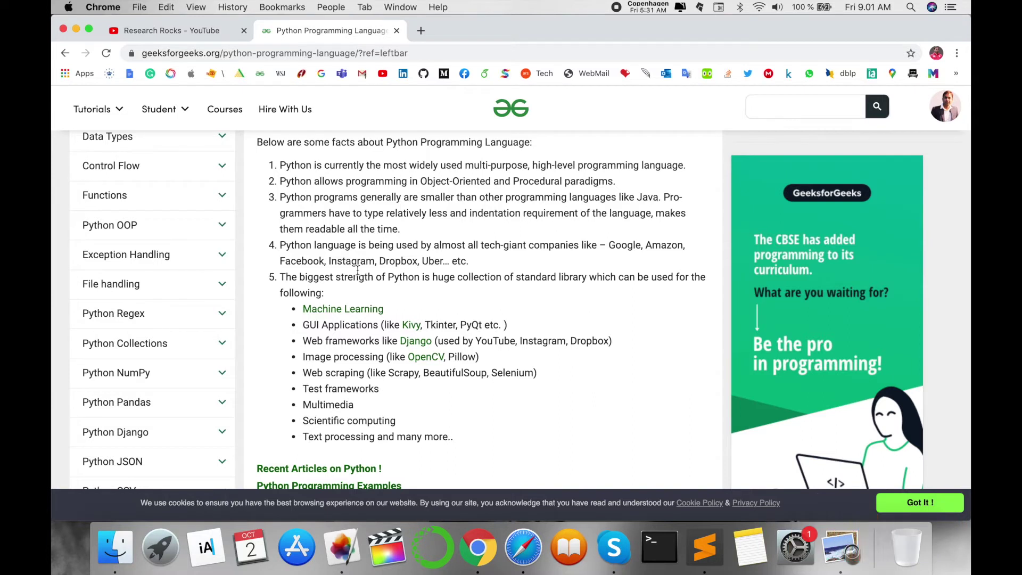
- Highlight fact 4 about tech giants using Python, then scroll on to the fifth fact
triple_click(407, 245)
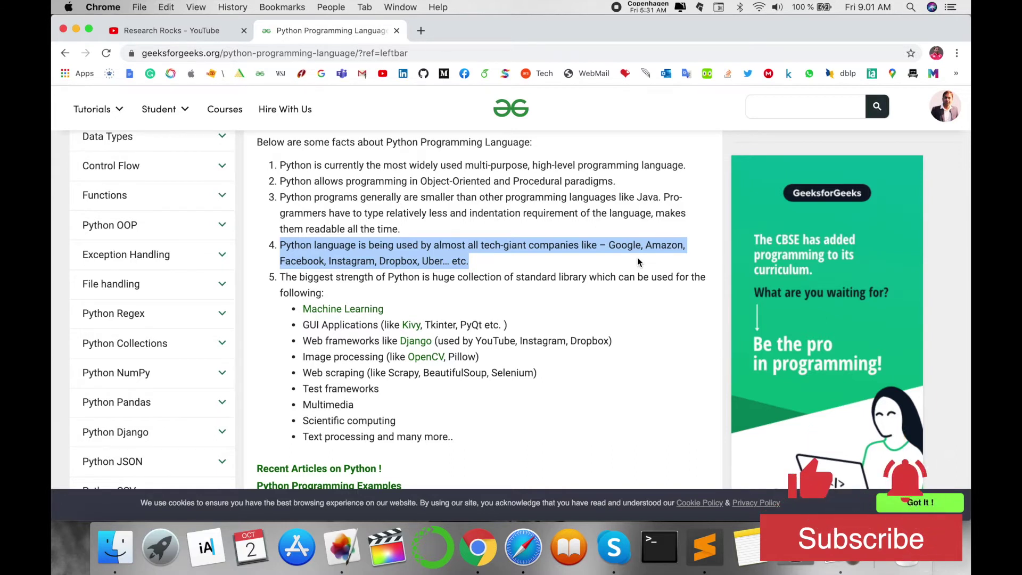
scroll(346, 269, "down", 1)
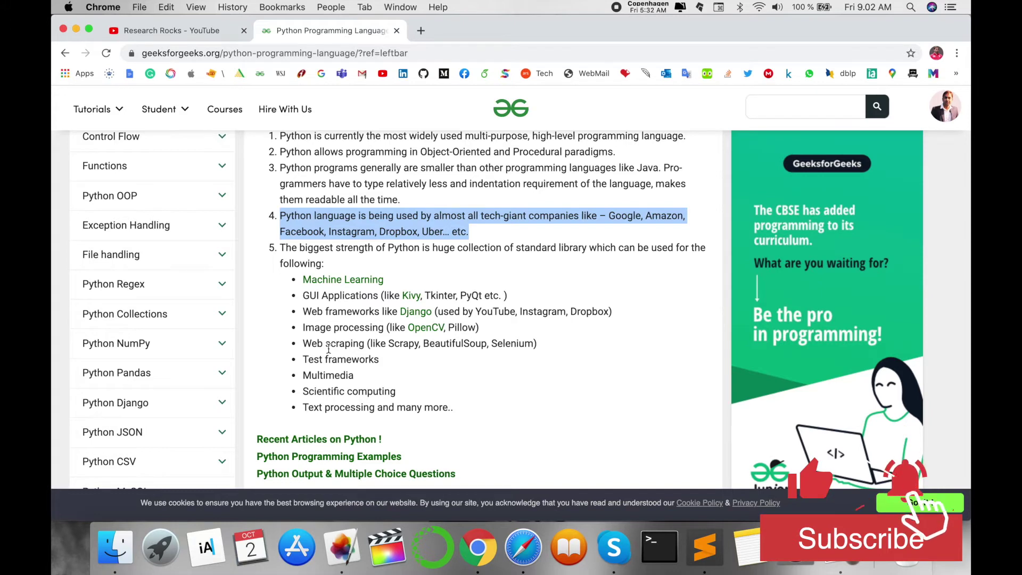
scroll(329, 348, "down", 2)
scroll(329, 350, "down", 3)
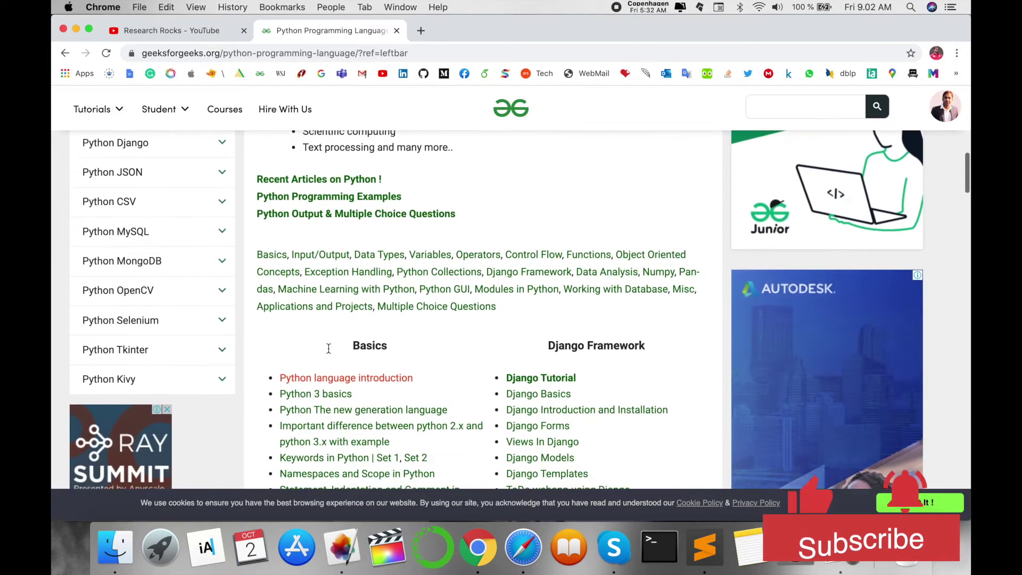
scroll(330, 352, "down", 2)
scroll(330, 354, "down", 1)
scroll(328, 353, "down", 1)
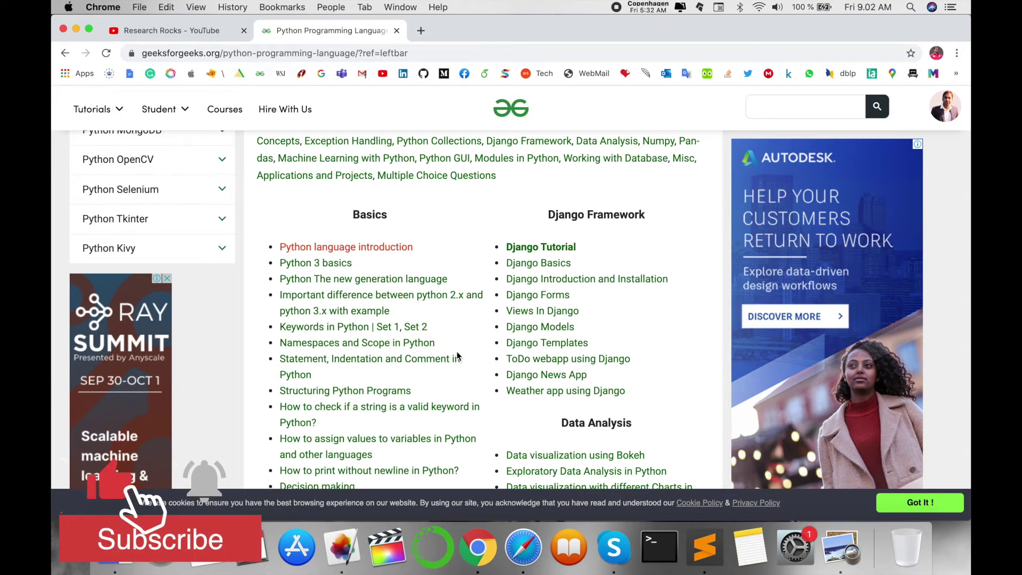
scroll(456, 353, "down", 1)
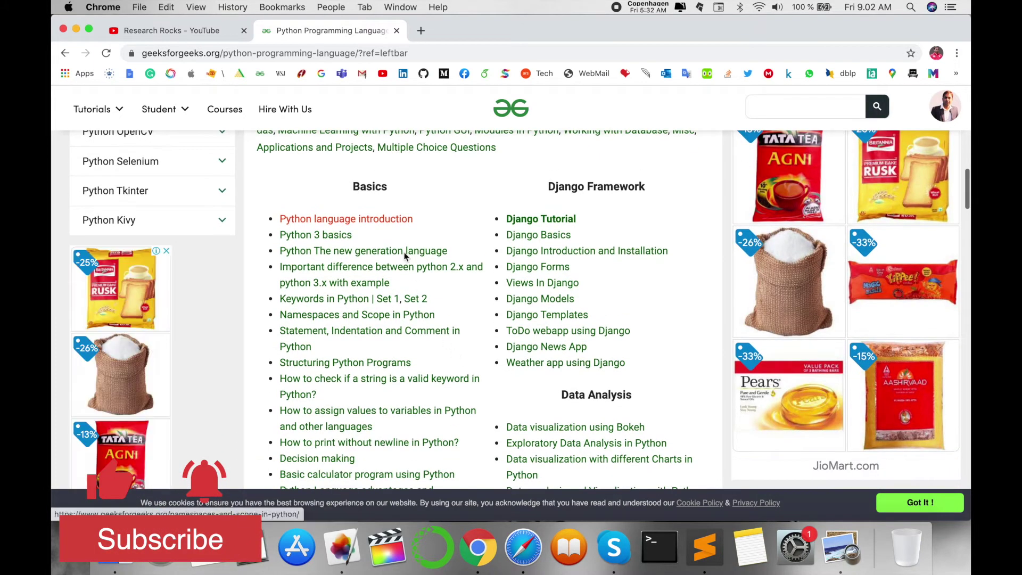
scroll(372, 240, "down", 5)
scroll(367, 292, "down", 4)
scroll(362, 339, "down", 2)
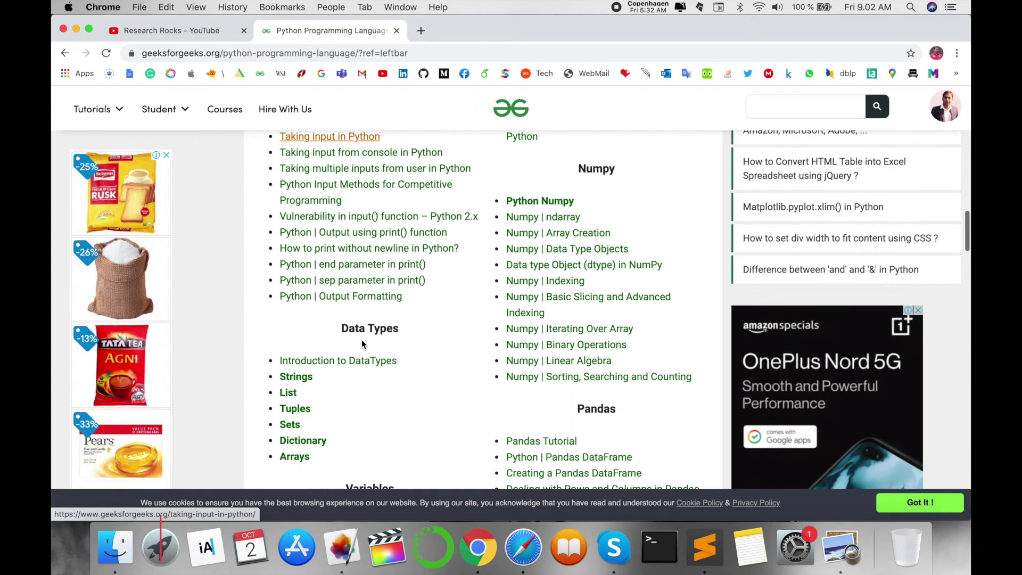
scroll(411, 366, "down", 3)
scroll(381, 404, "down", 6)
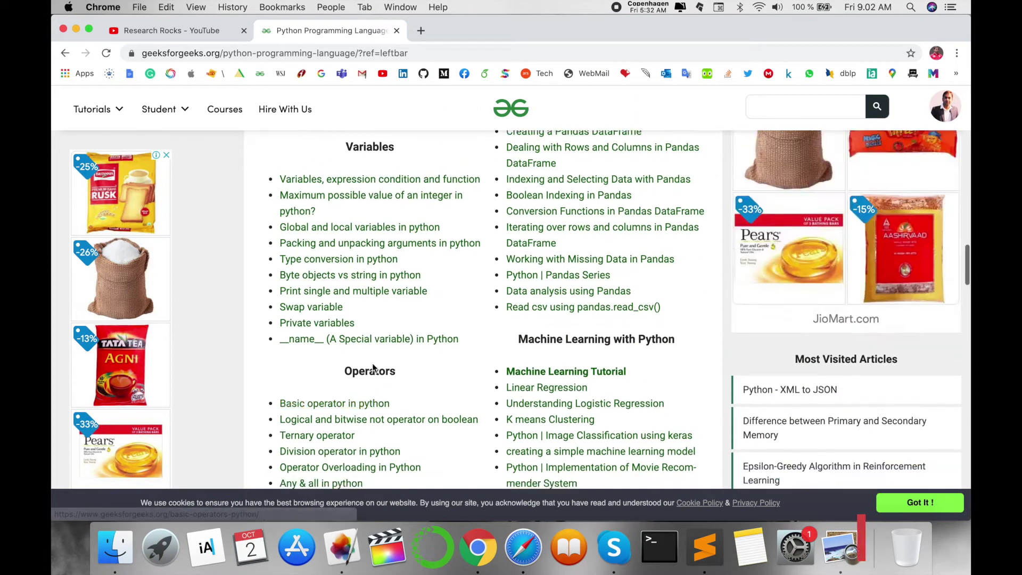
scroll(377, 383, "down", 5)
scroll(374, 367, "down", 3)
scroll(373, 367, "down", 5)
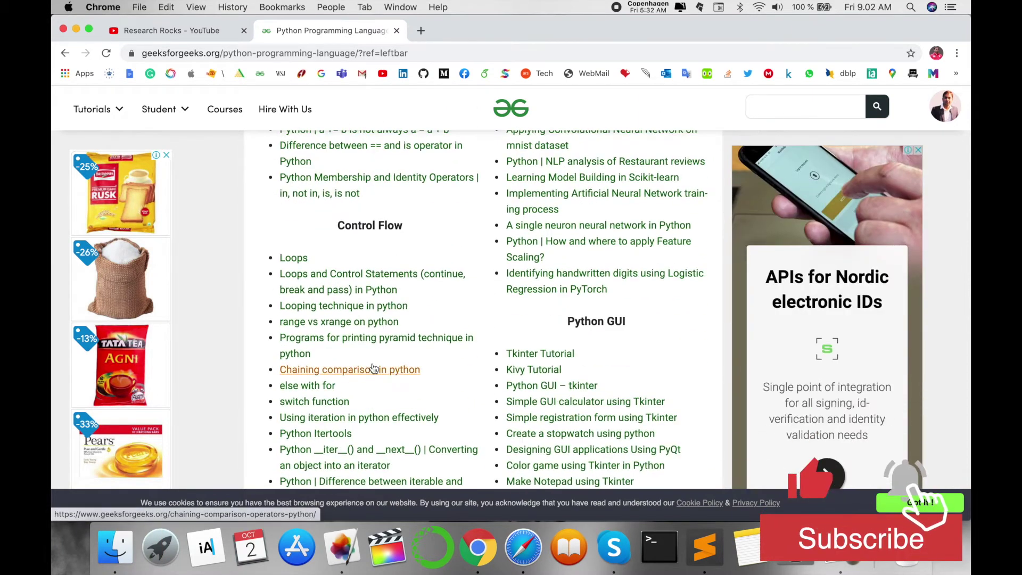
scroll(374, 368, "up", 3)
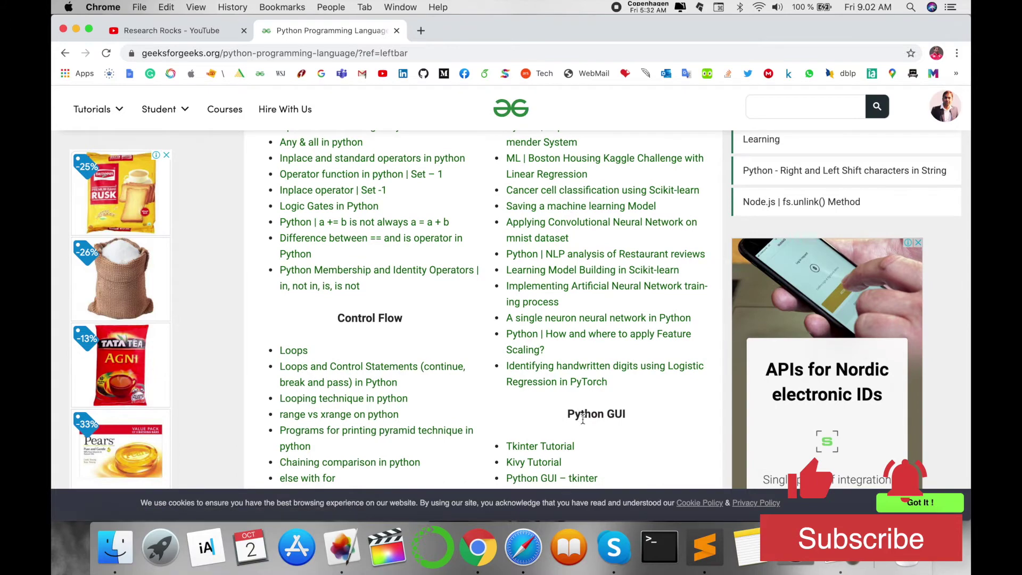
scroll(582, 418, "down", 1)
scroll(584, 423, "down", 6)
scroll(584, 424, "down", 4)
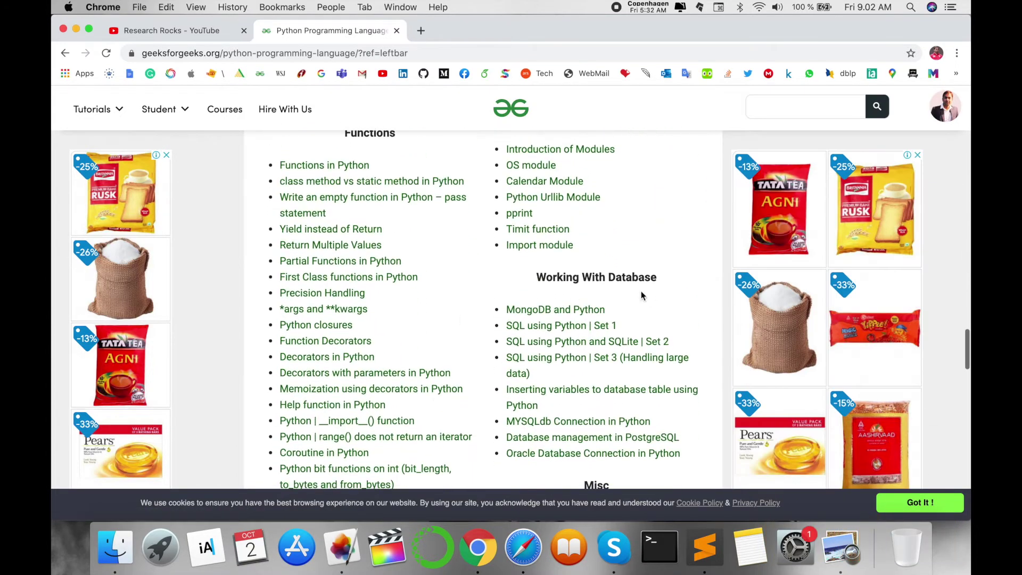
scroll(416, 367, "down", 4)
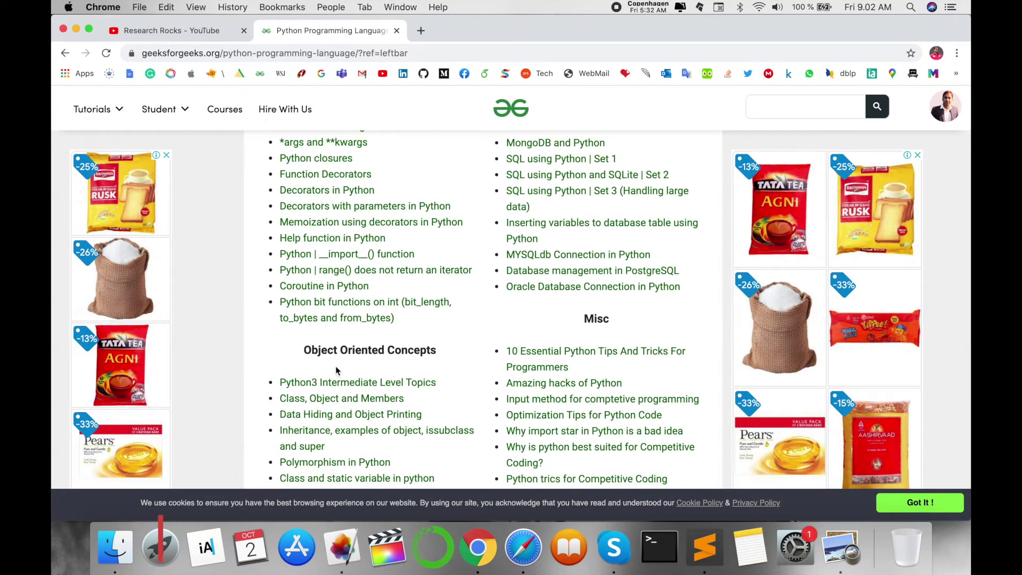
scroll(332, 367, "down", 3)
scroll(330, 365, "up", 6)
scroll(329, 366, "up", 10)
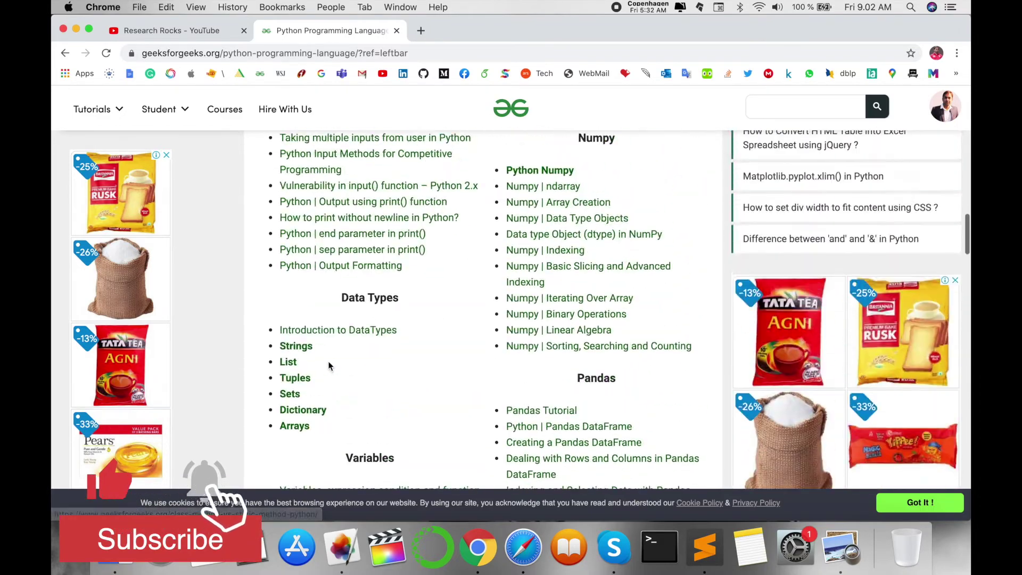
scroll(329, 365, "up", 2)
scroll(328, 365, "up", 4)
scroll(328, 365, "up", 4)
scroll(328, 360, "up", 6)
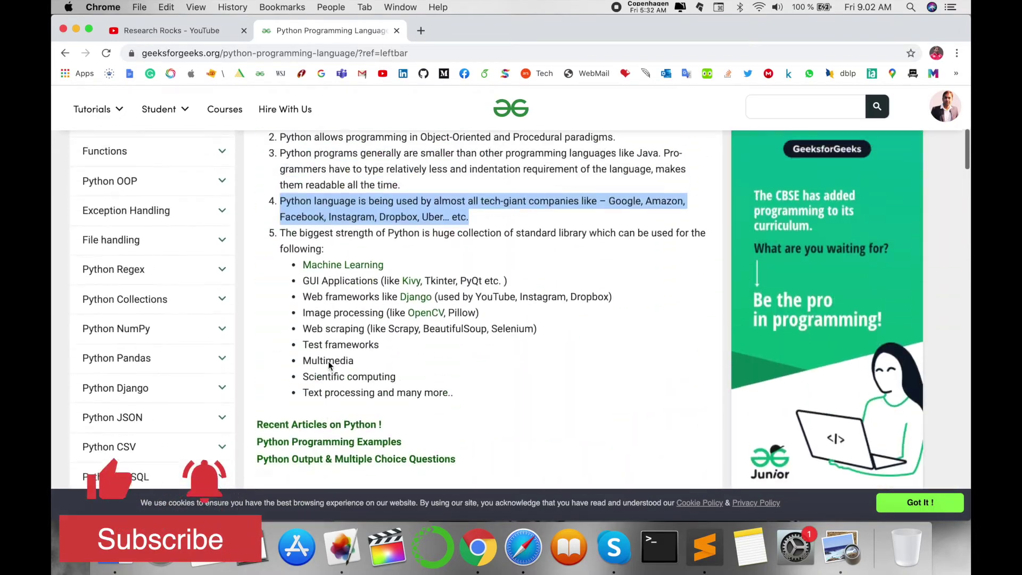
scroll(328, 360, "down", 12)
scroll(329, 363, "up", 4)
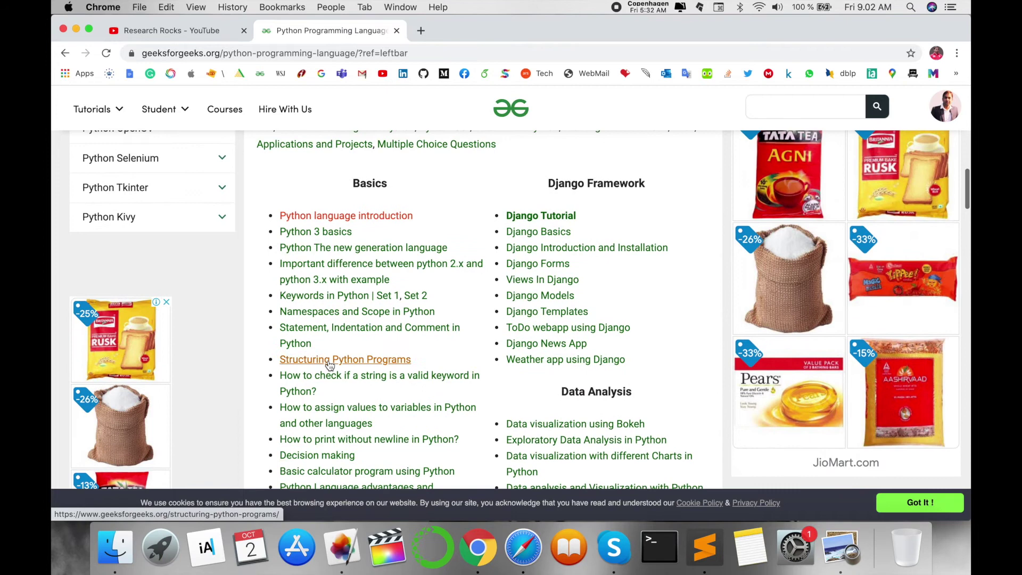
left_click(329, 362)
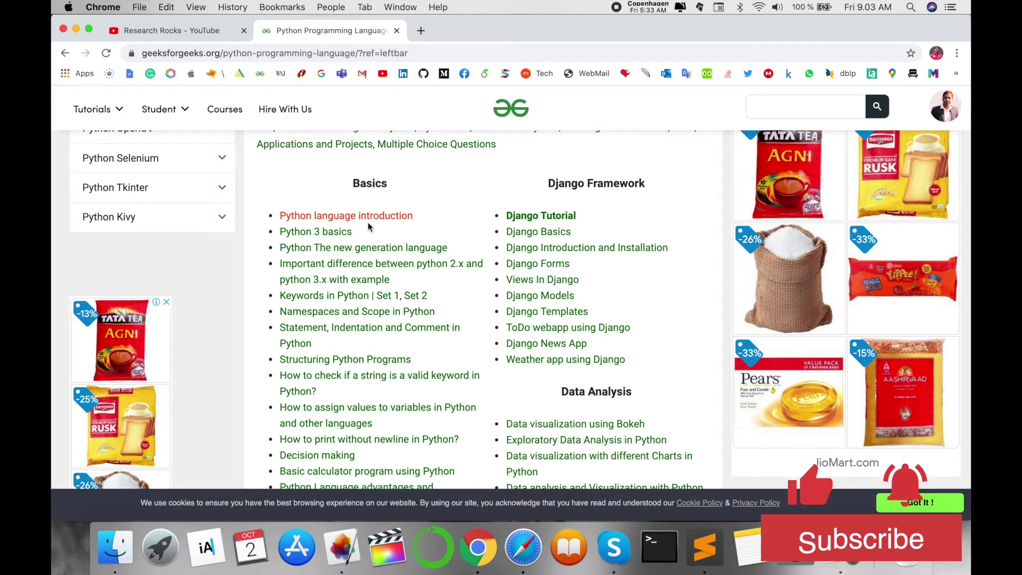
- Open the Python Language Introduction article in a new tab and scroll to its first-program example
left_click(320, 216)
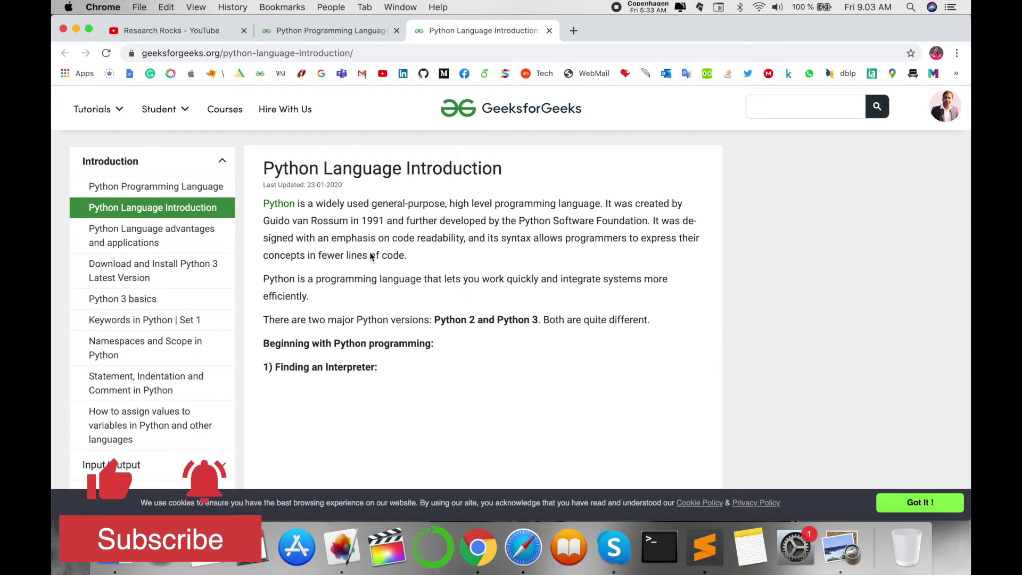
left_click_drag(420, 266, 265, 207)
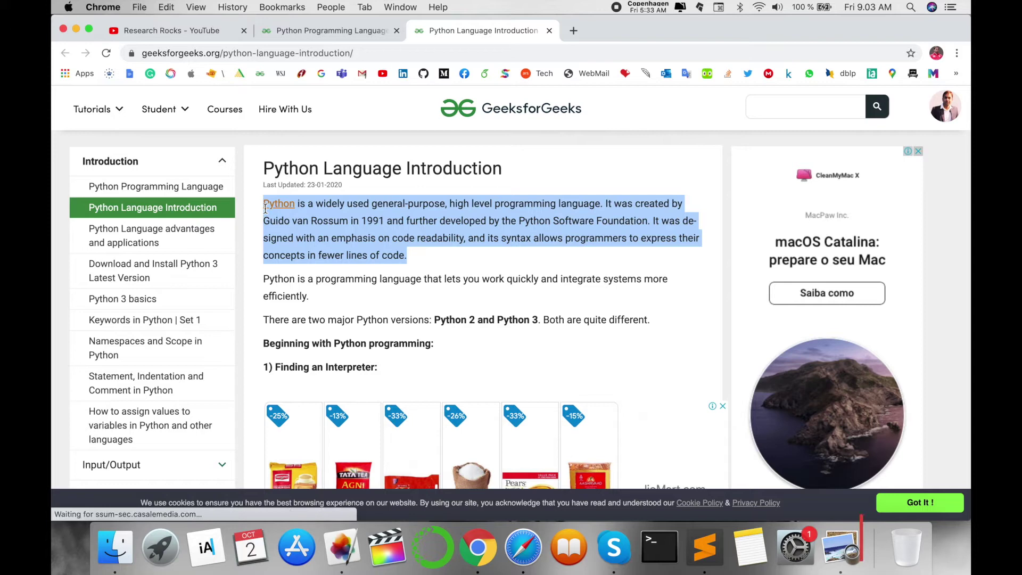
scroll(265, 207, "down", 3)
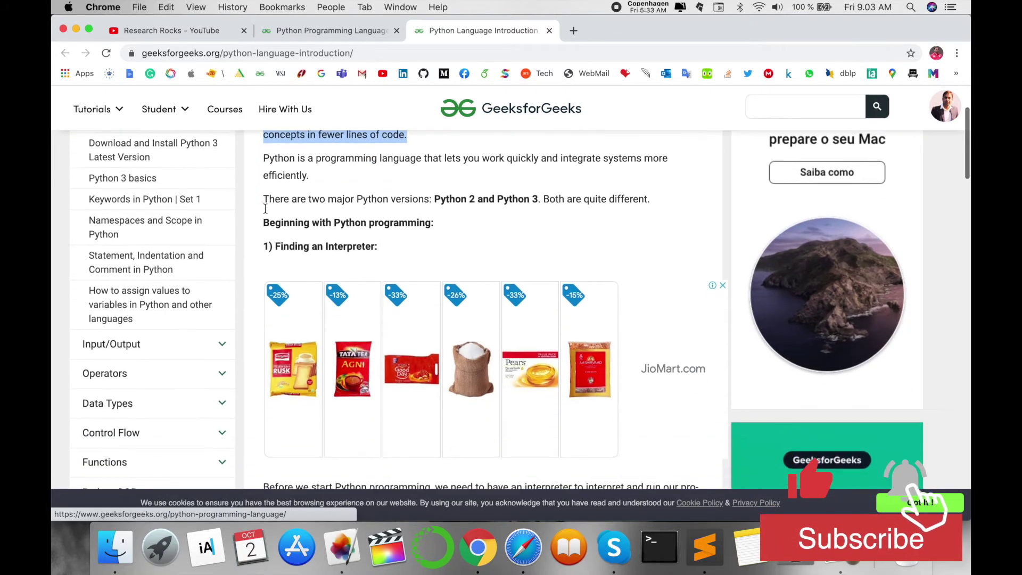
scroll(265, 209, "down", 3)
scroll(265, 208, "down", 4)
scroll(265, 208, "down", 3)
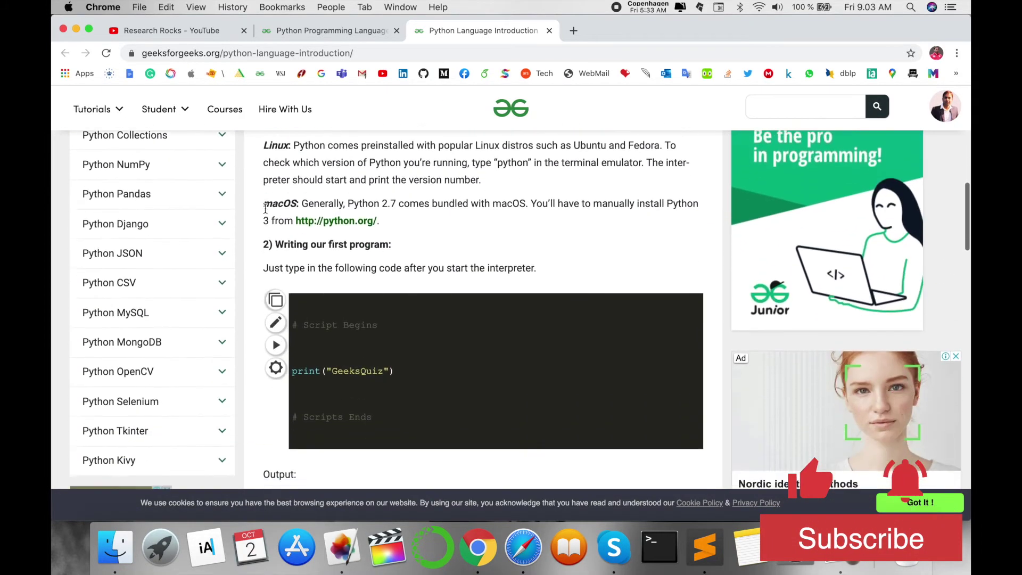
scroll(265, 209, "down", 1)
- Select the Script Begins comment and the word GeeksQuiz in the print line
left_click_drag(275, 201, 393, 205)
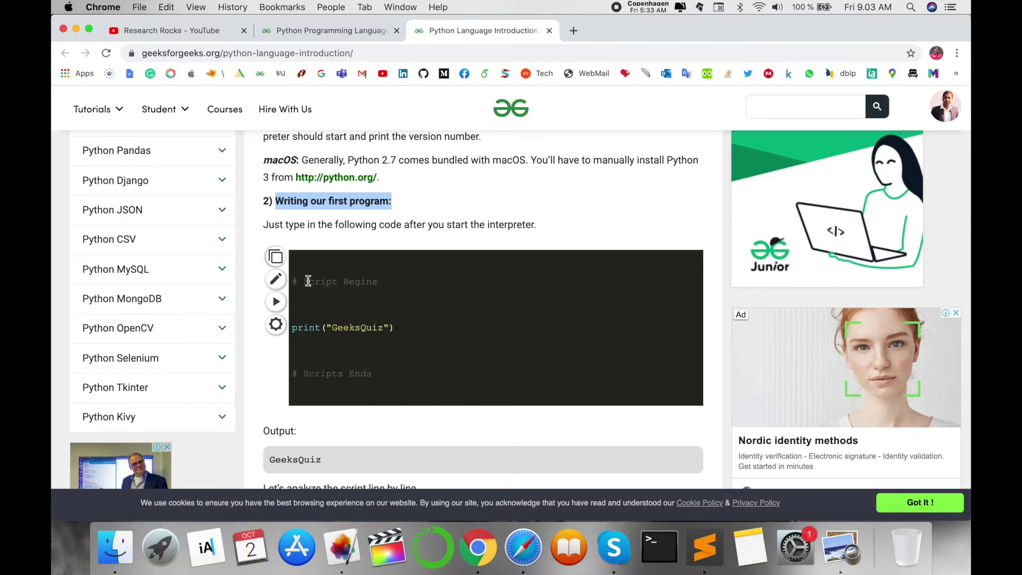
left_click_drag(305, 280, 458, 281)
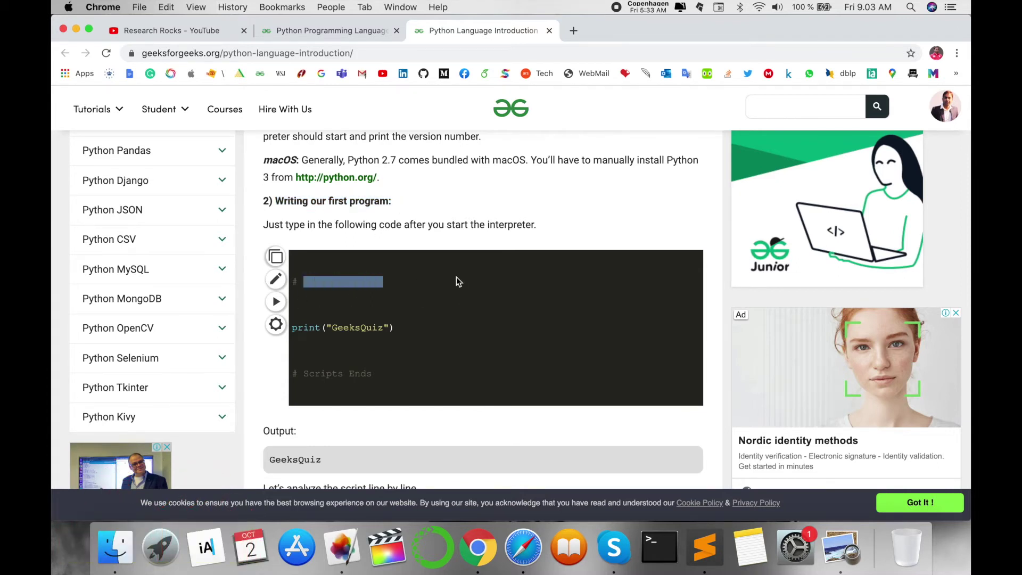
double_click(356, 327)
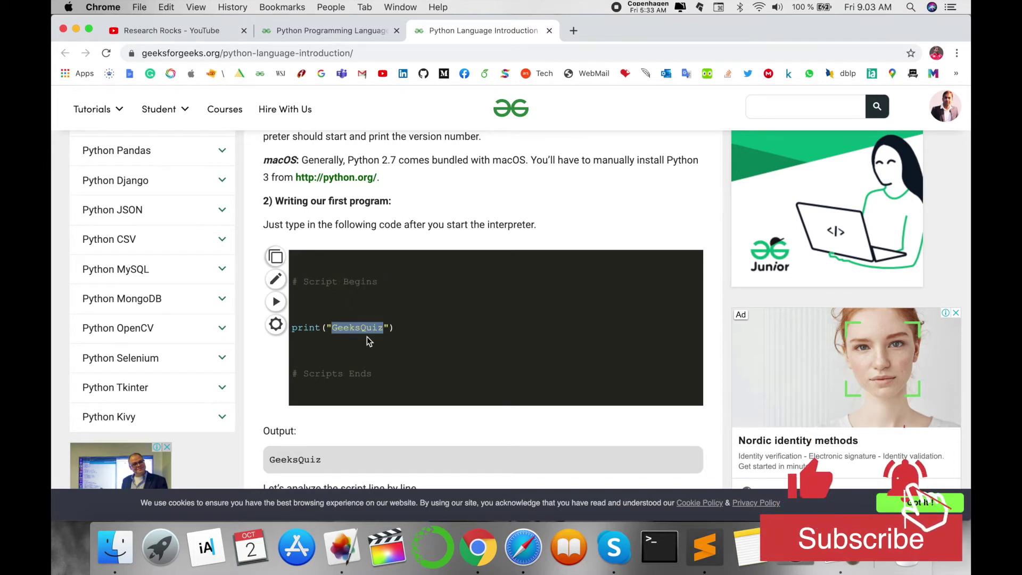
left_click(366, 335)
double_click(343, 328)
- Replace GeeksQuiz with 'Research Rocks' in the example code and run it
left_click(275, 279)
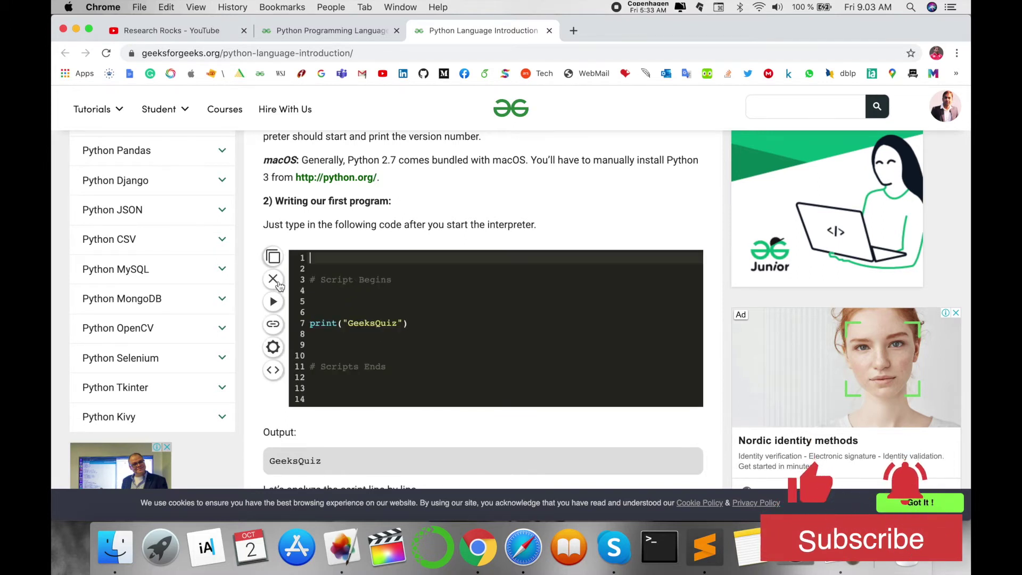
type("R")
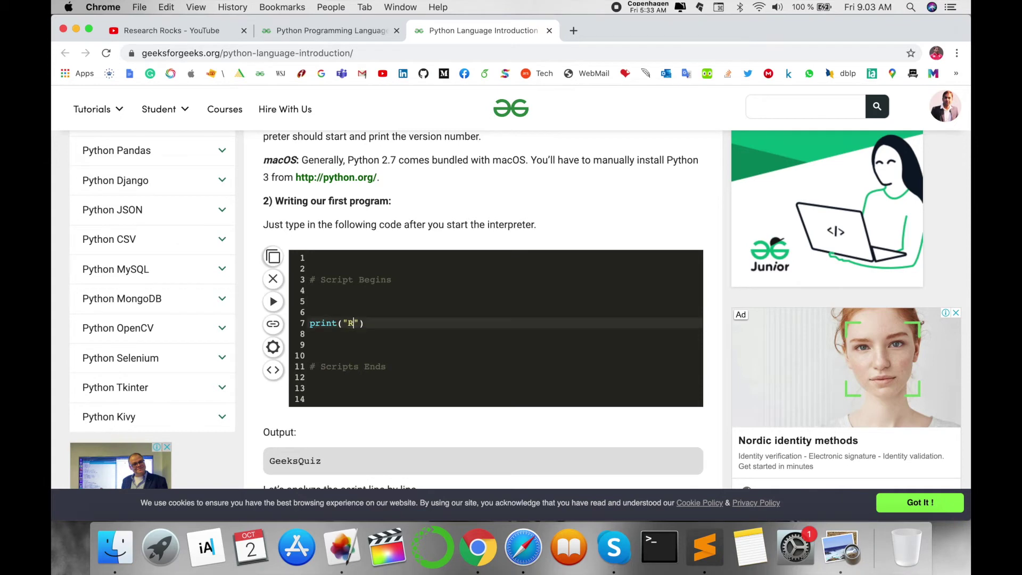
type("esearch Rocks")
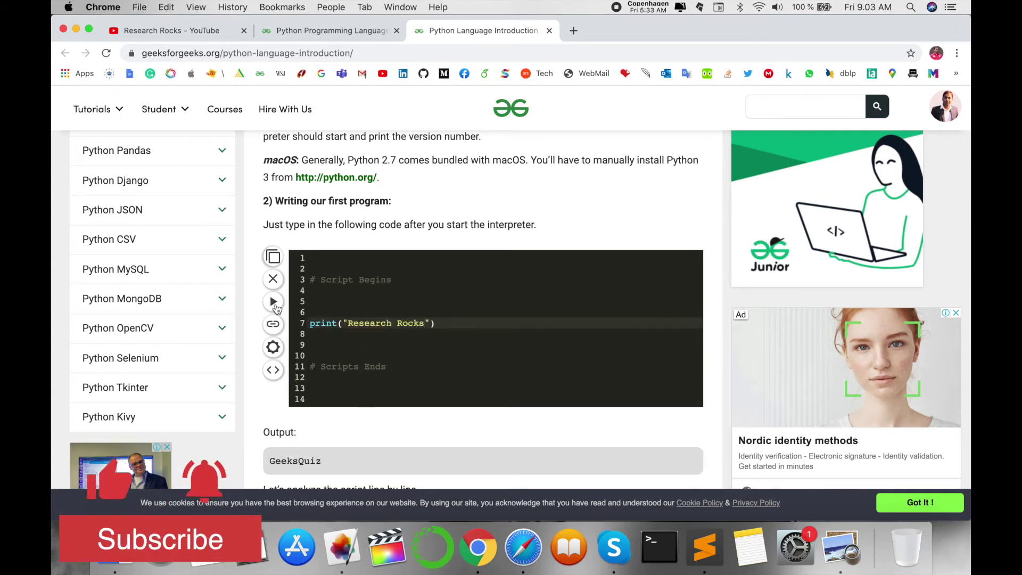
left_click(273, 303)
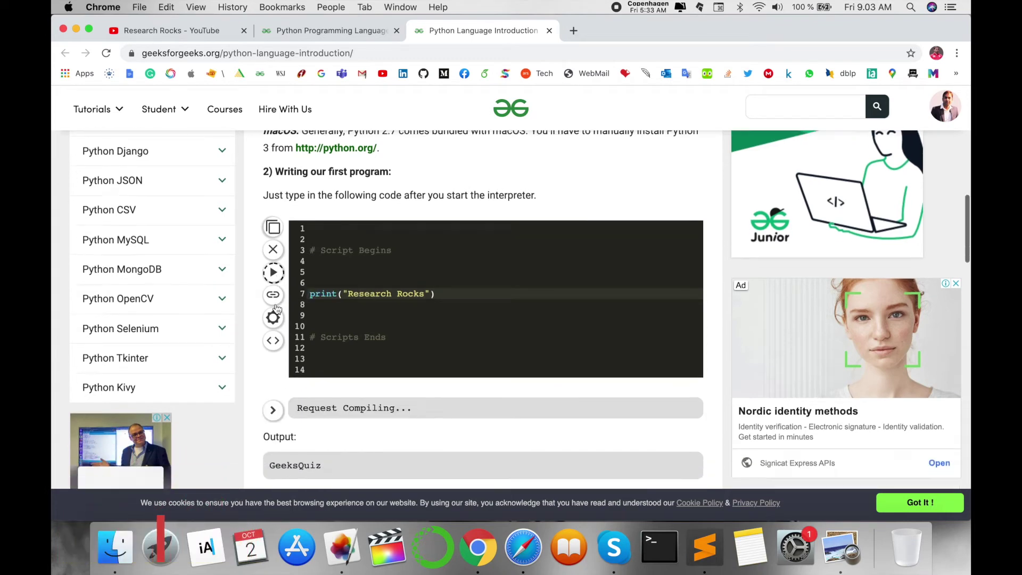
scroll(275, 308, "down", 5)
scroll(276, 308, "up", 2)
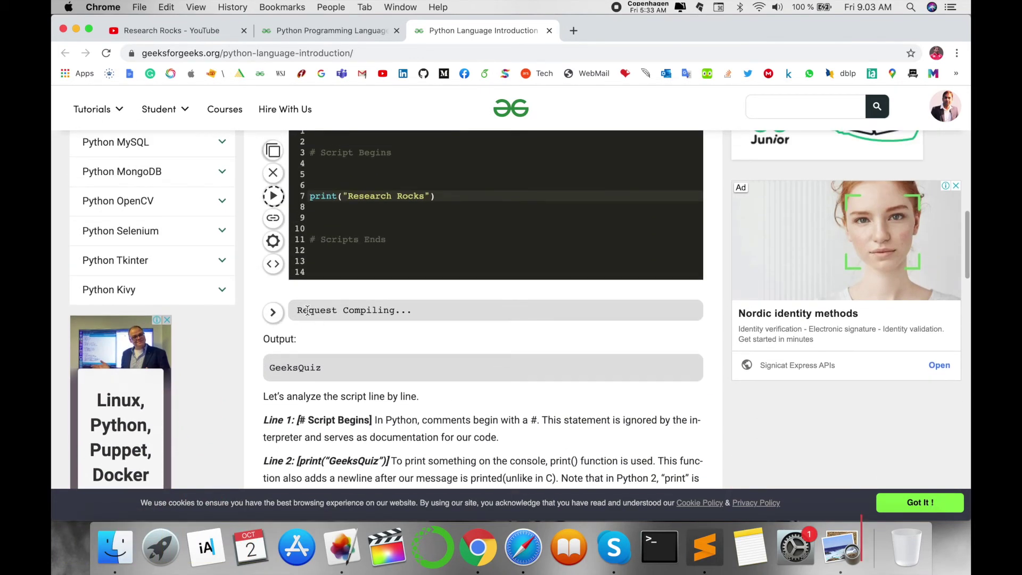
- Check the Research Rocks output and switch the code editor to a light theme
left_click_drag(297, 310, 433, 314)
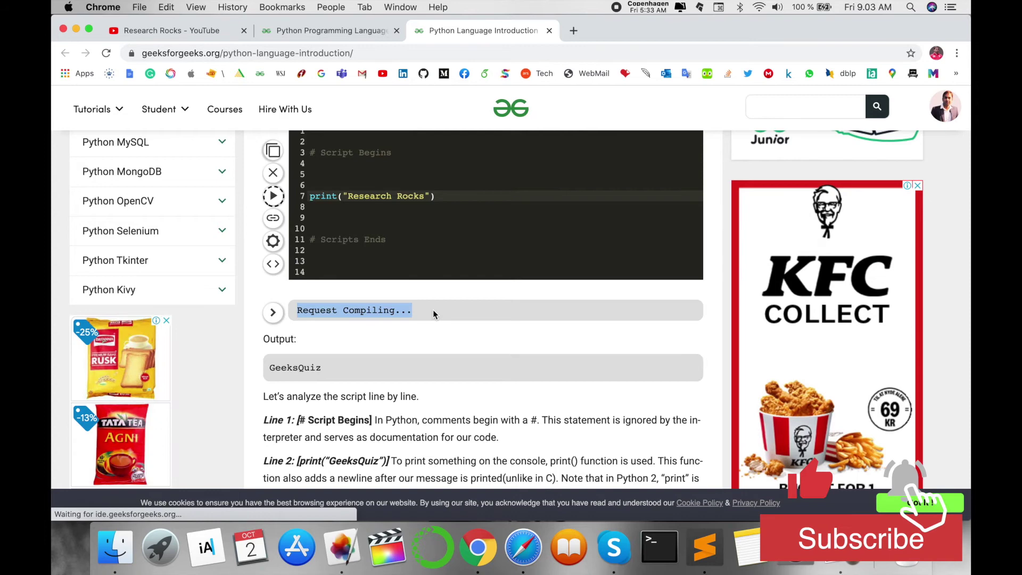
scroll(433, 314, "down", 1)
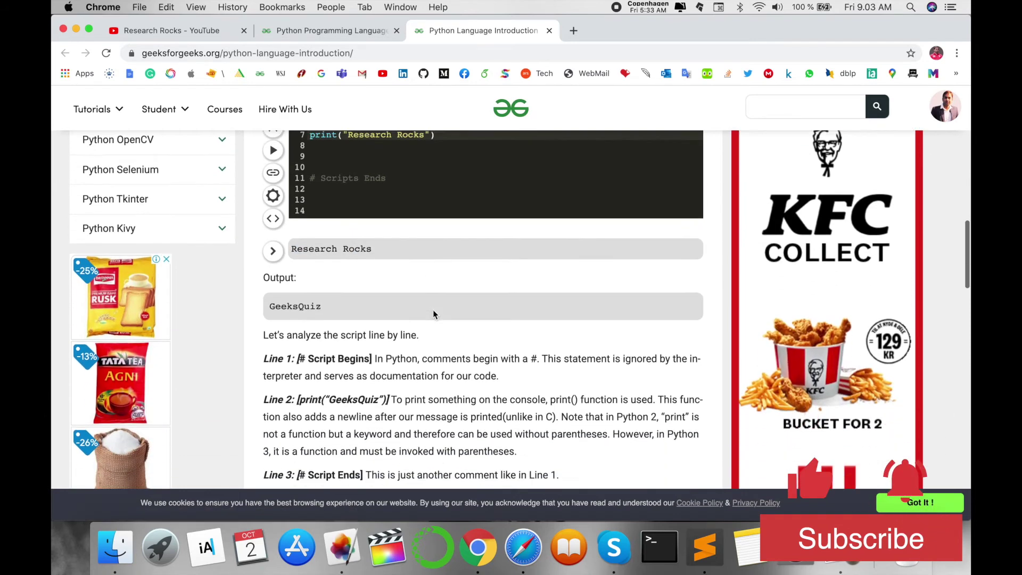
scroll(433, 314, "up", 3)
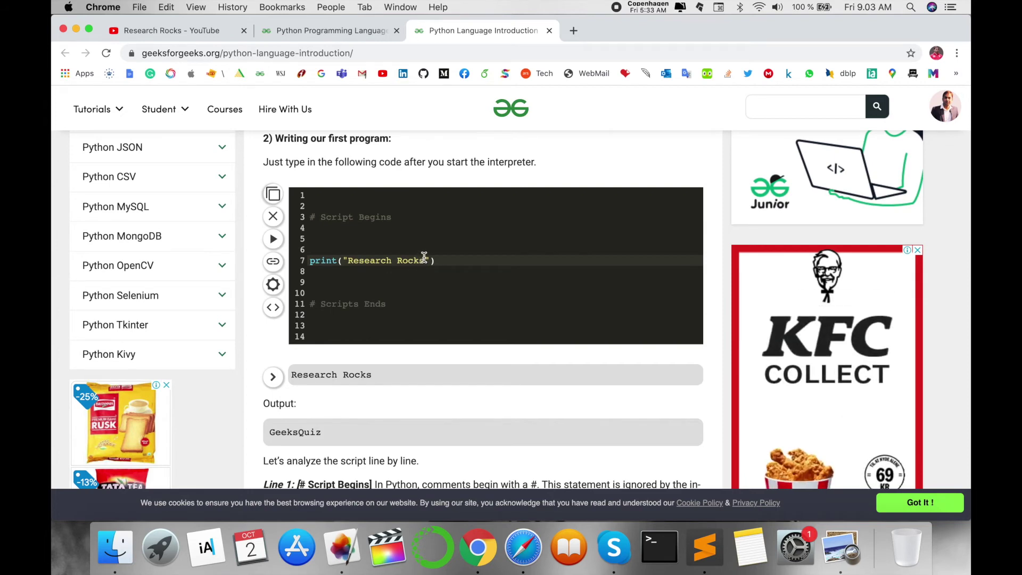
left_click_drag(425, 259, 352, 257)
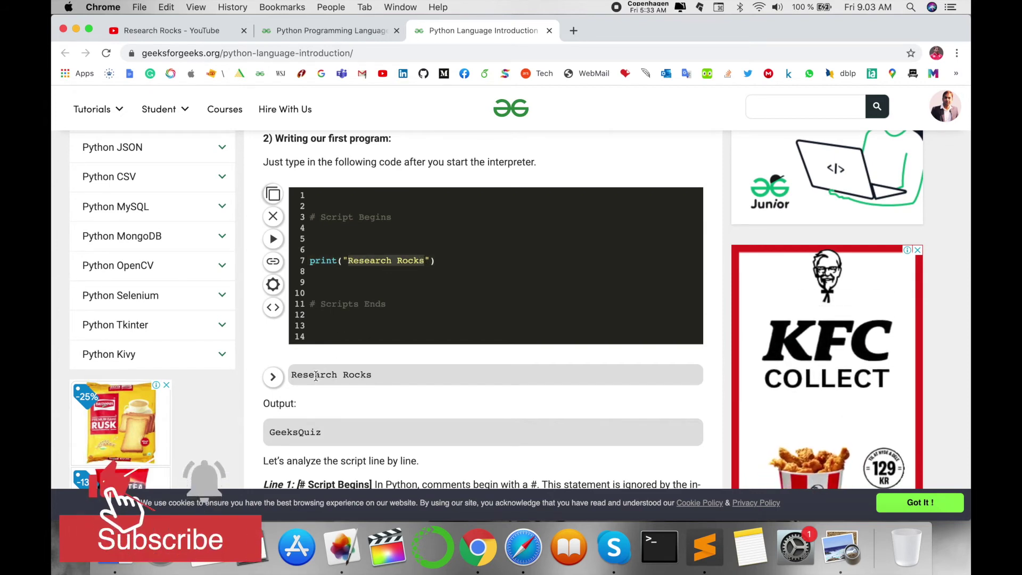
left_click(273, 285)
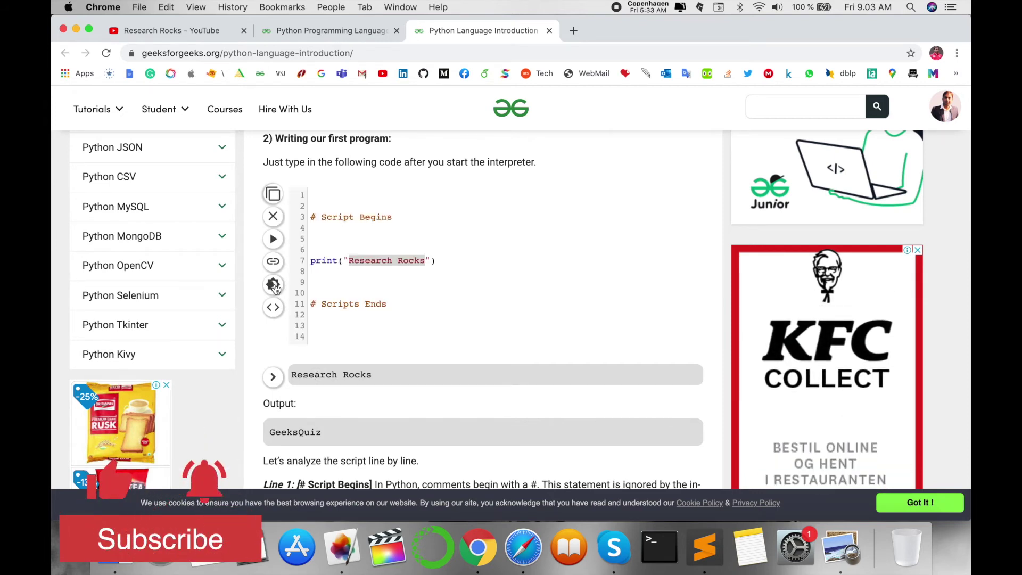
scroll(261, 377, "up", 2)
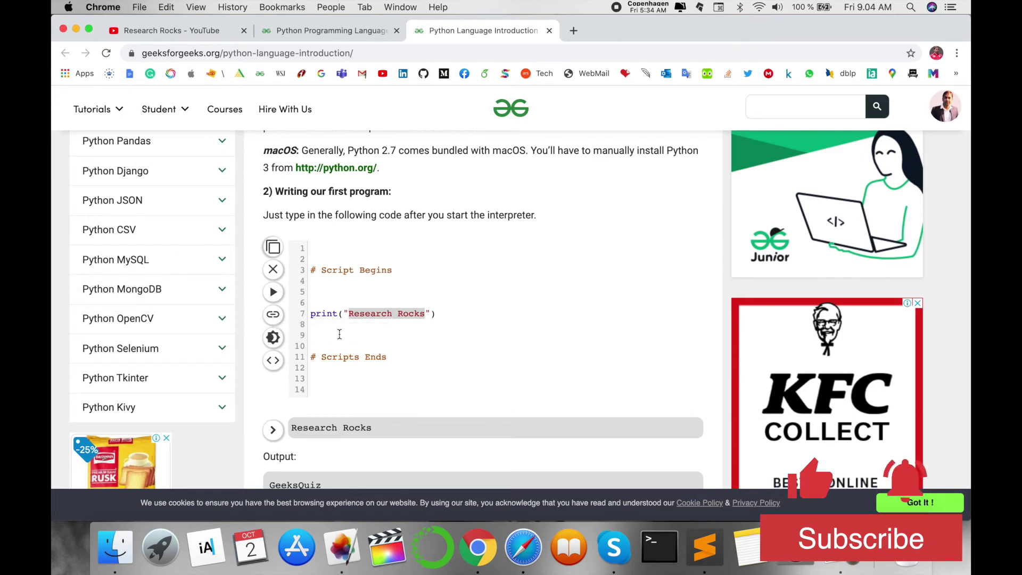
- Scroll past the line-by-line analysis and the embedded YouTube video to the Recommended Posts links
scroll(340, 333, "down", 3)
scroll(339, 334, "down", 2)
scroll(340, 333, "down", 3)
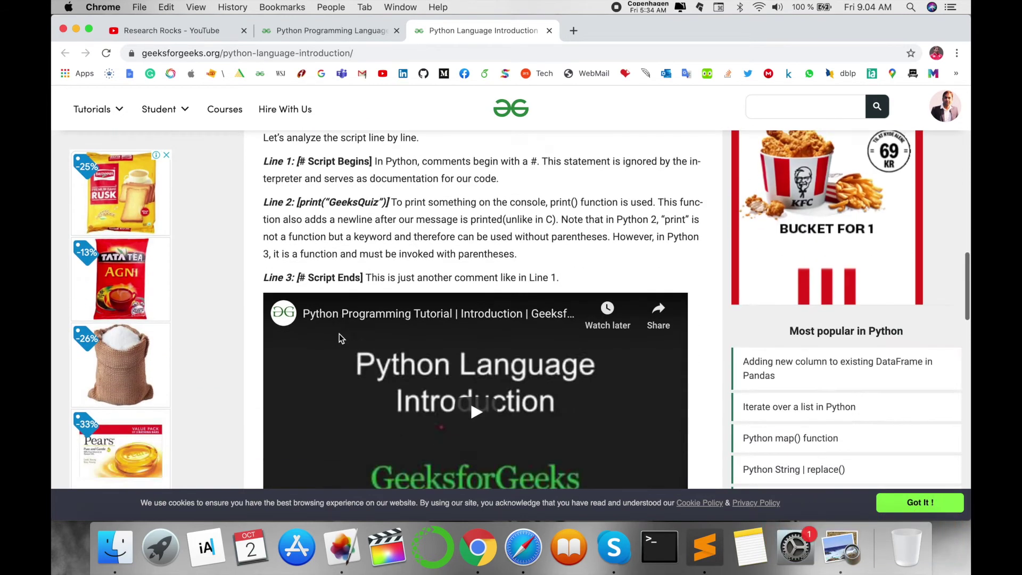
scroll(339, 339, "down", 1)
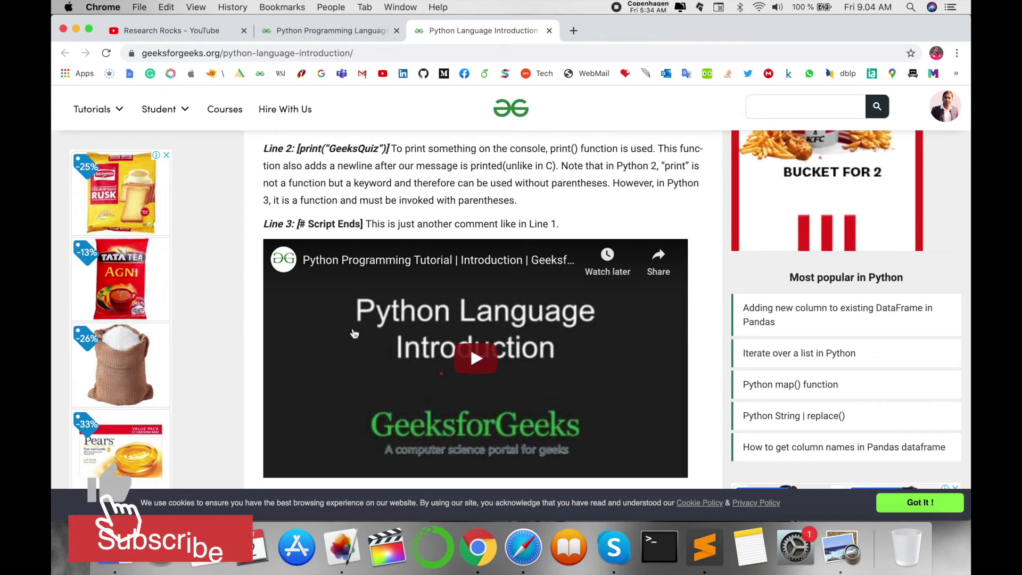
scroll(354, 333, "down", 2)
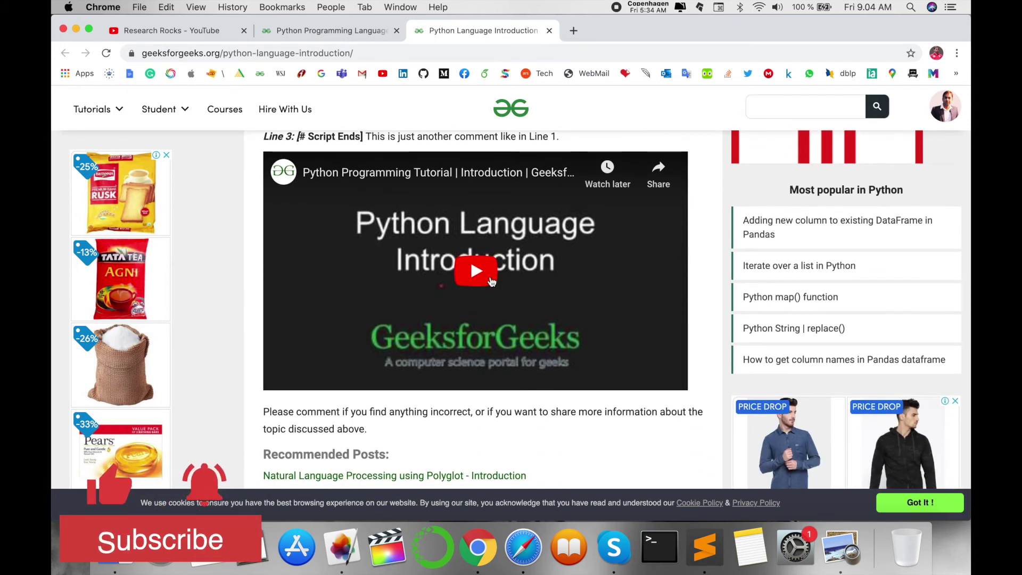
scroll(492, 282, "up", 8)
scroll(491, 283, "up", 8)
scroll(491, 282, "down", 3)
scroll(491, 282, "down", 5)
scroll(491, 281, "down", 5)
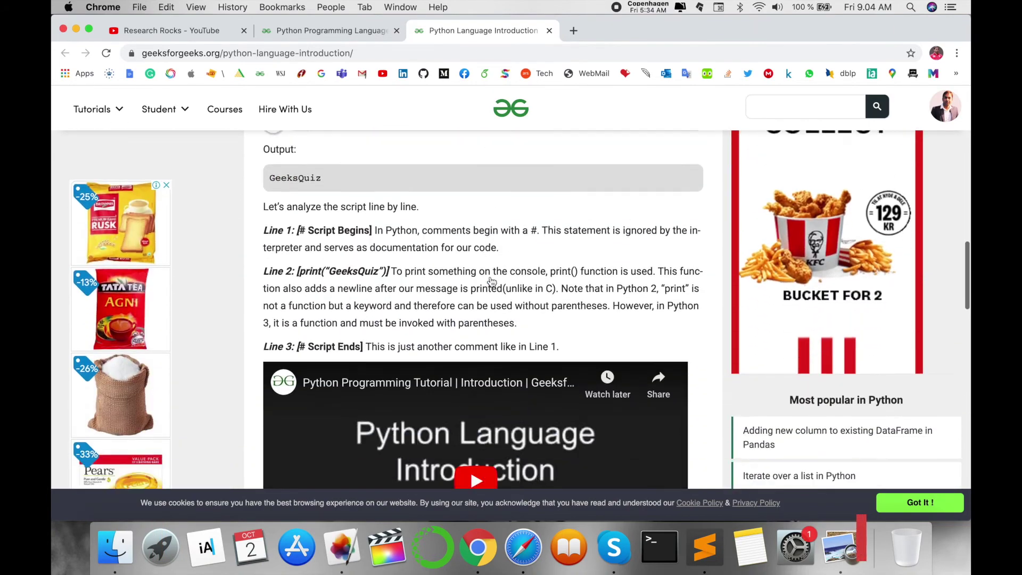
scroll(492, 281, "down", 3)
scroll(480, 369, "down", 1)
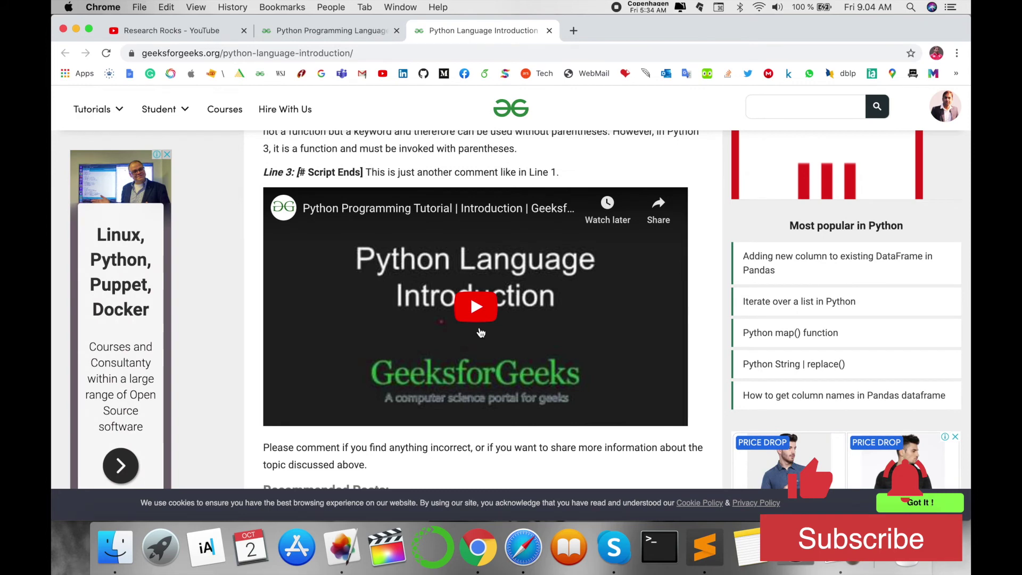
scroll(481, 333, "down", 1)
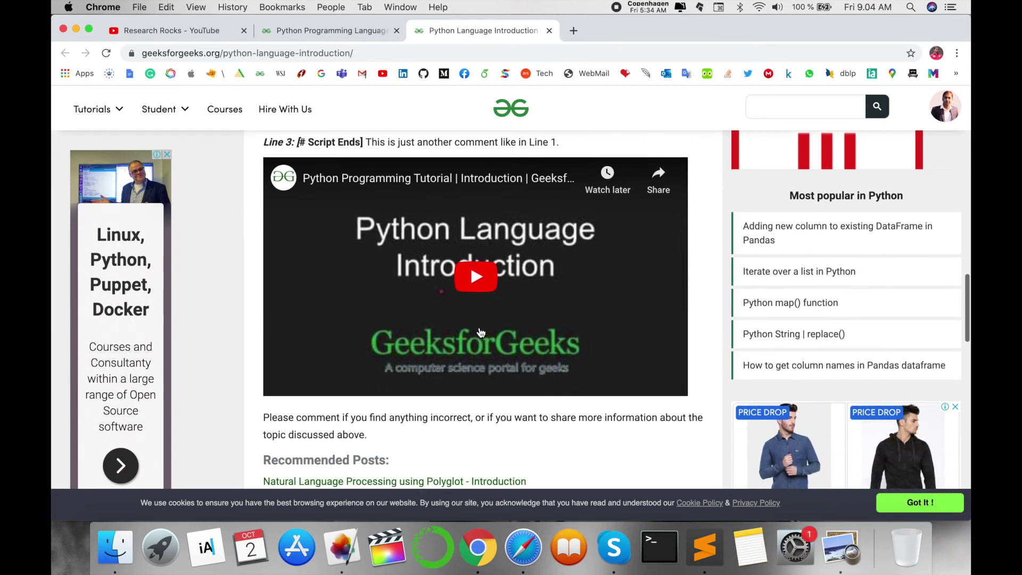
scroll(480, 332, "down", 3)
scroll(480, 333, "up", 2)
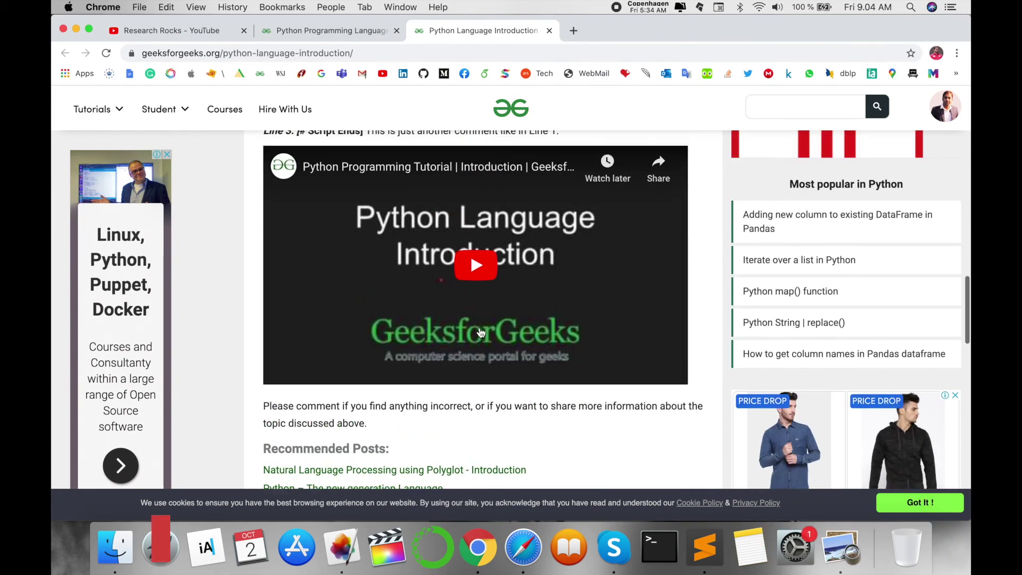
scroll(480, 332, "down", 2)
scroll(481, 332, "down", 2)
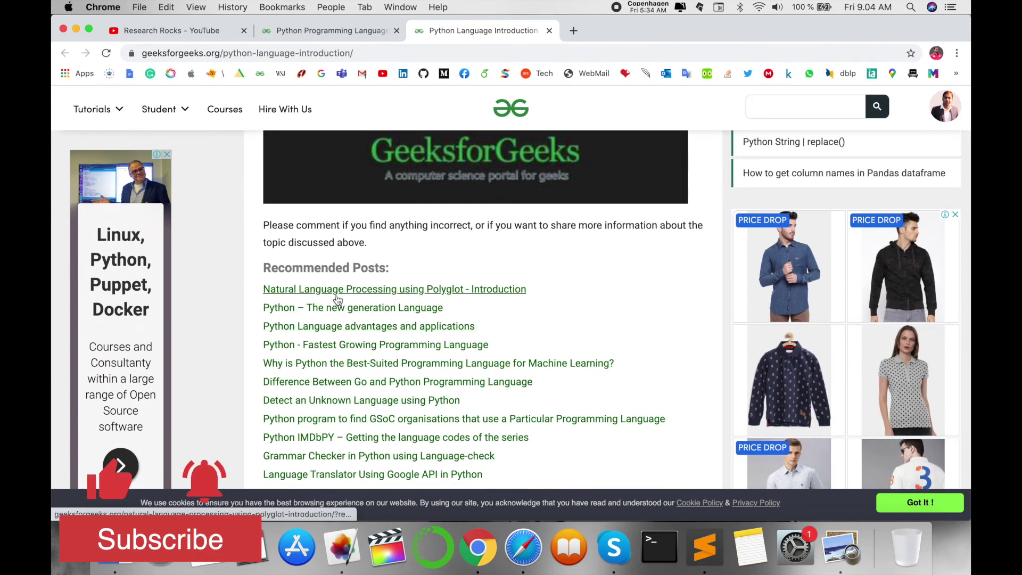
- Open the 'Natural Language Processing using Polyglot - Introduction' post and scroll through it
left_click(401, 288)
left_click(595, 193)
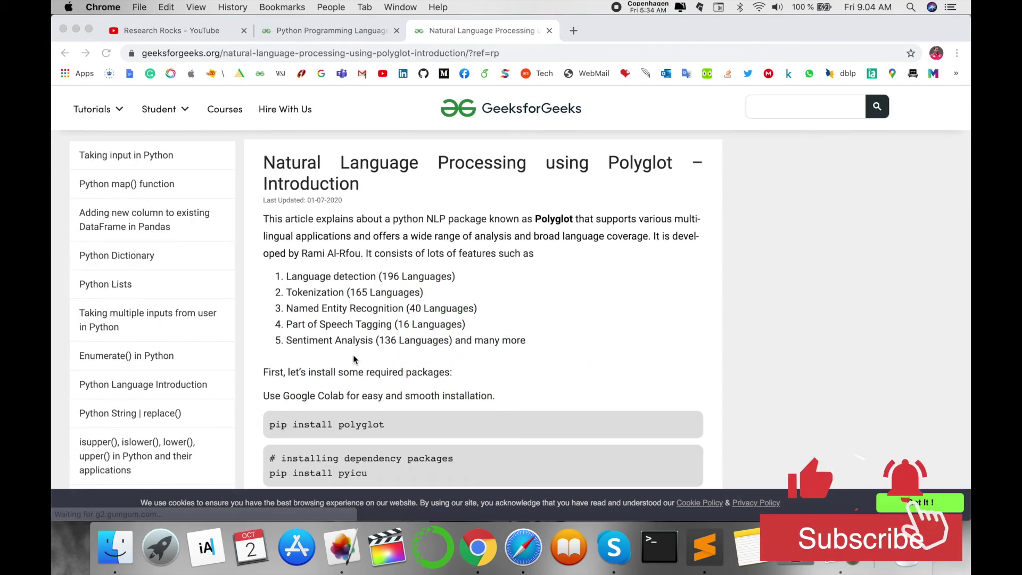
scroll(354, 359, "down", 3)
scroll(353, 354, "down", 3)
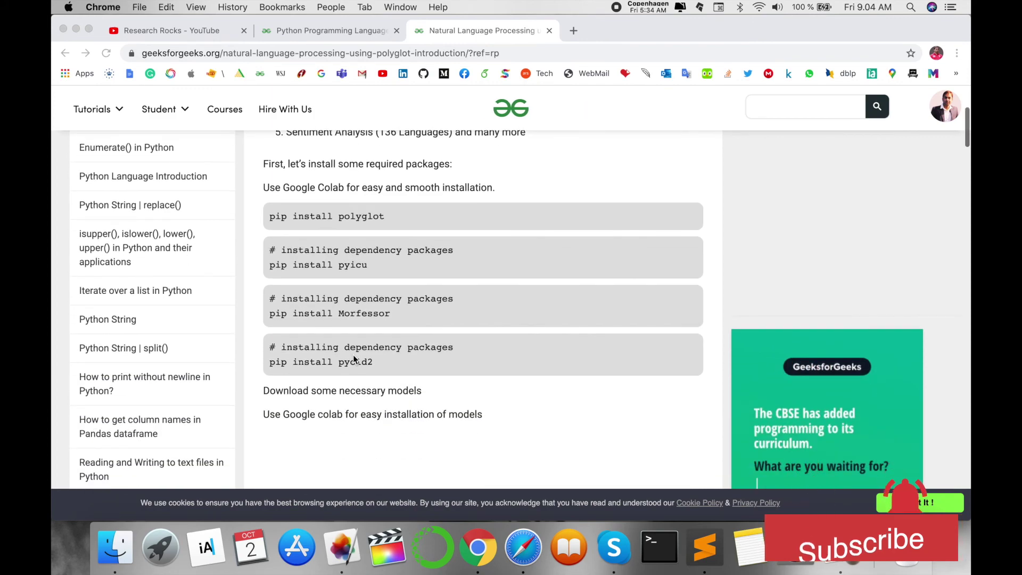
scroll(352, 355, "down", 6)
scroll(352, 355, "down", 4)
scroll(353, 359, "down", 5)
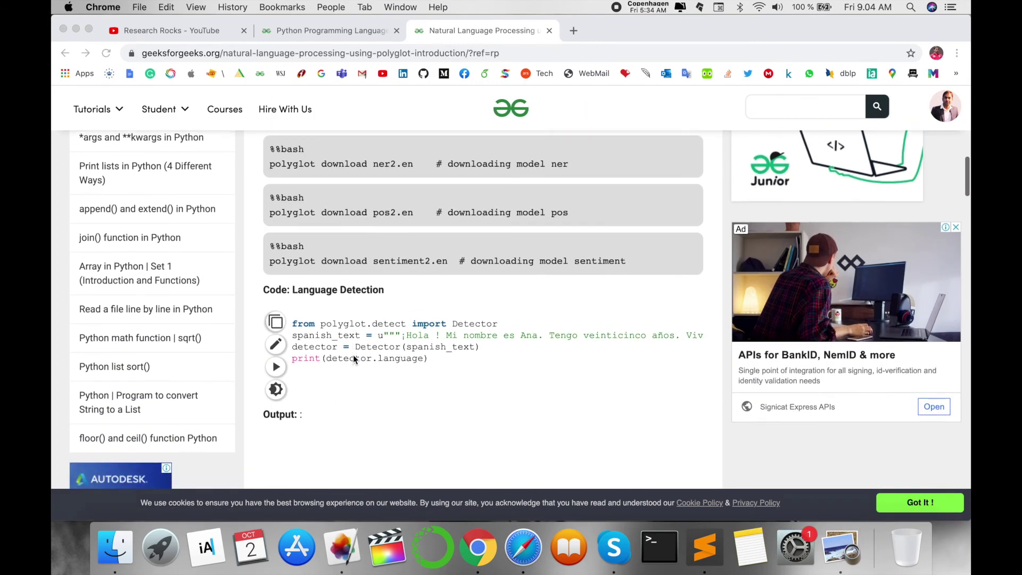
scroll(411, 317, "up", 10)
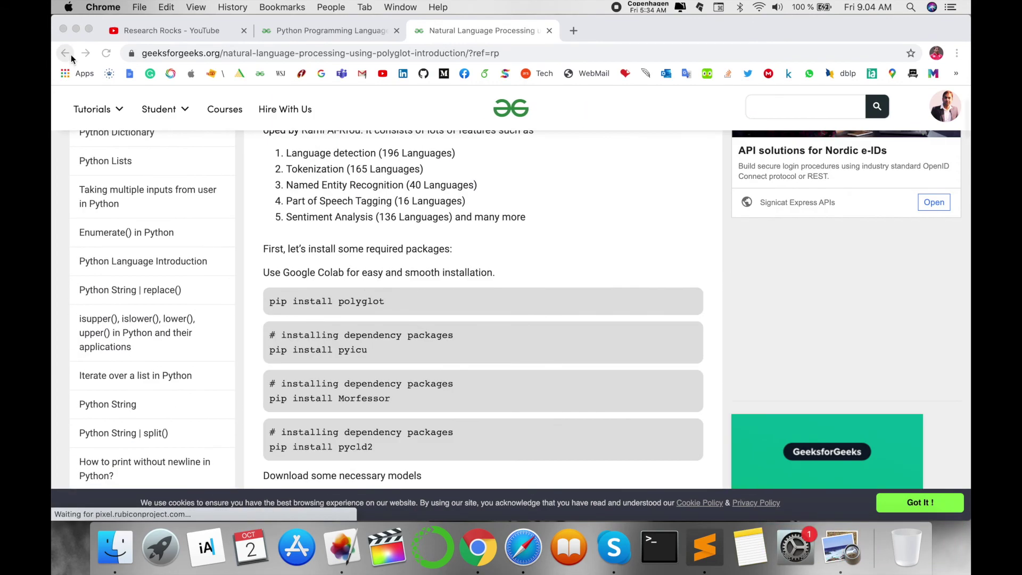
- Revisit the Python Programming Language article, then return to the Research Rocks YouTube channel
left_click(351, 38)
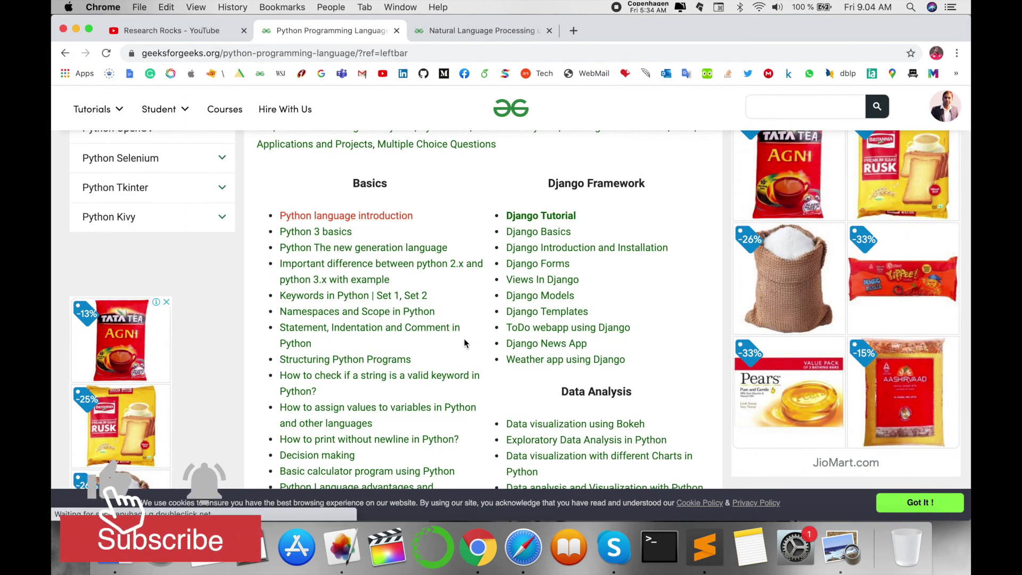
scroll(464, 343, "up", 8)
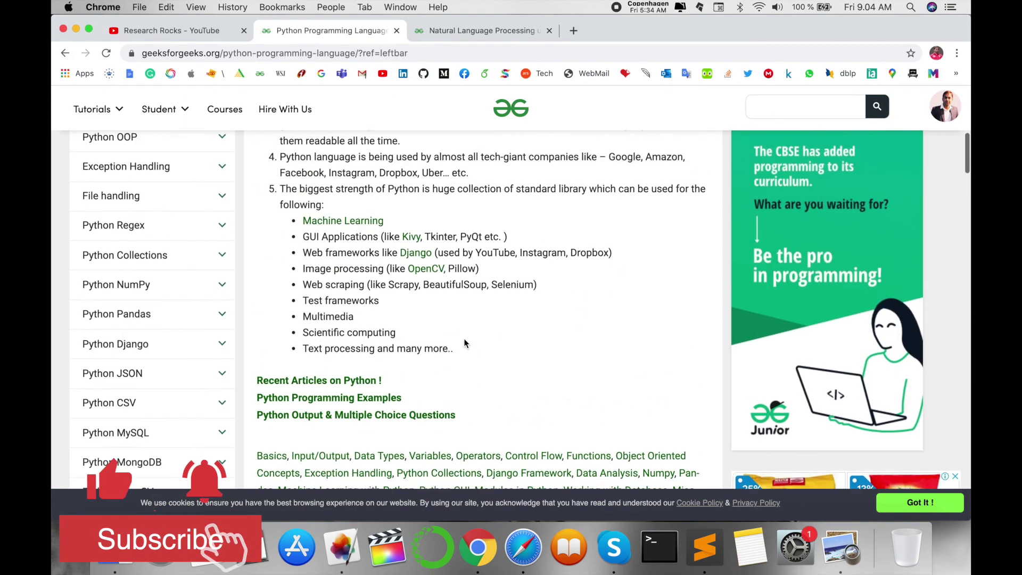
scroll(464, 343, "up", 2)
scroll(464, 343, "up", 10)
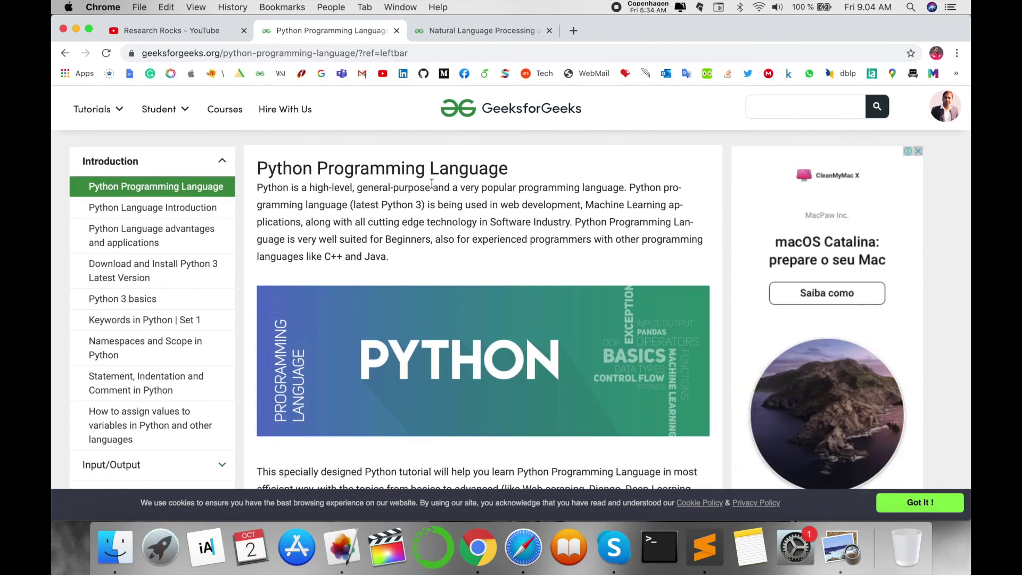
left_click(194, 36)
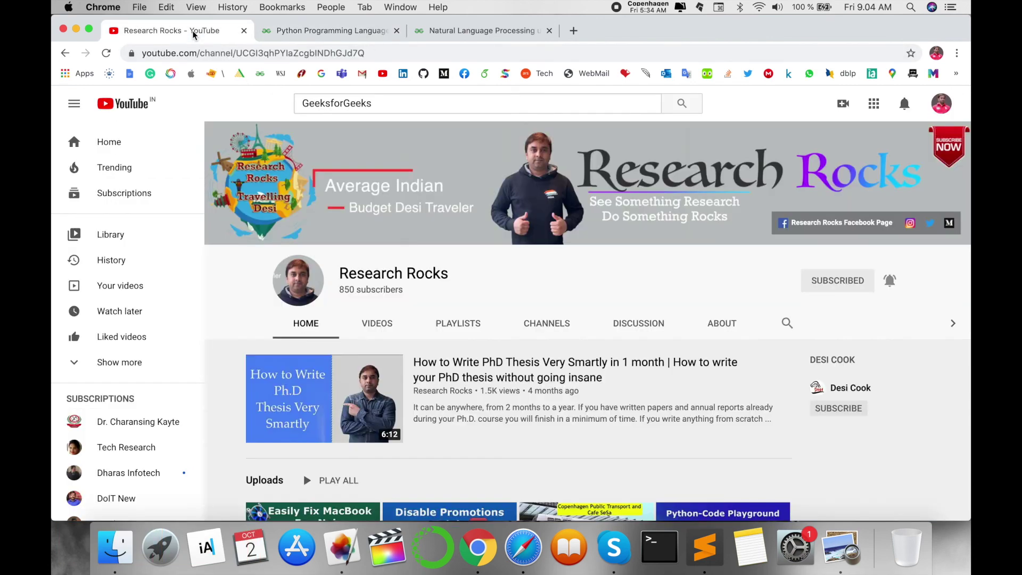